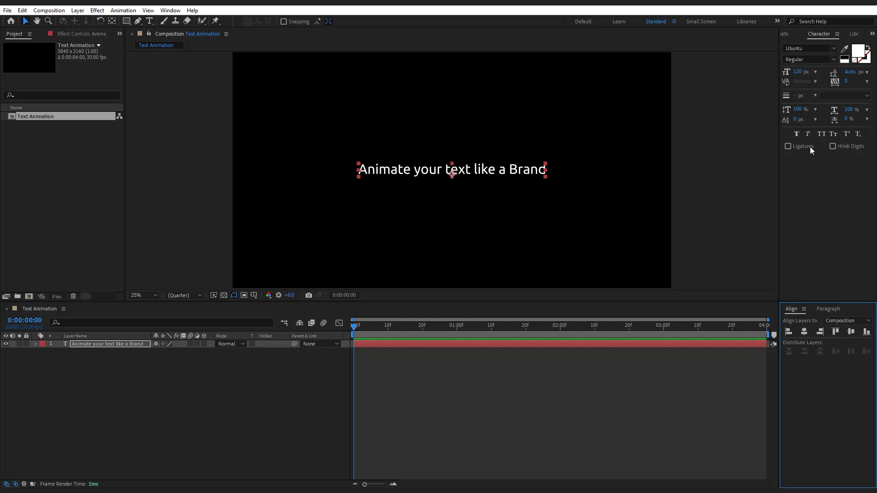
Step: Set the font size of the "Animate your text like a Brand" text layer to 130 px
{"action": "left_click", "coordinate": [799, 73]}
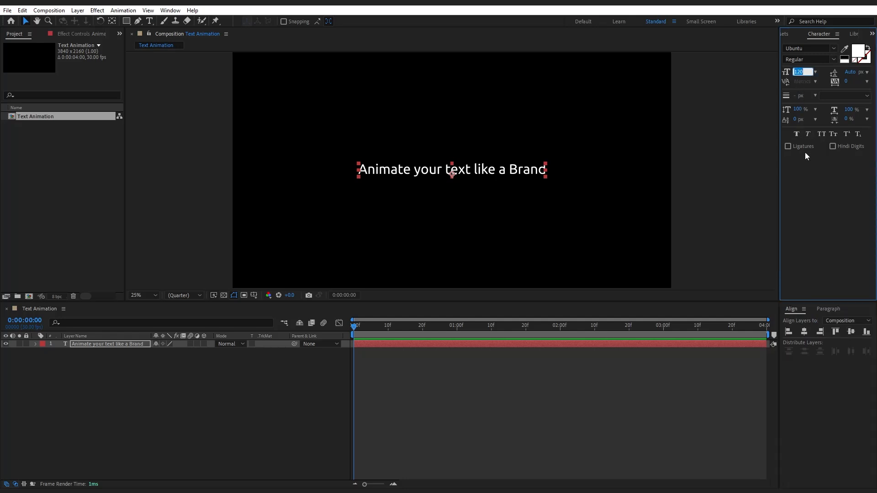
{"action": "type", "text": "130"}
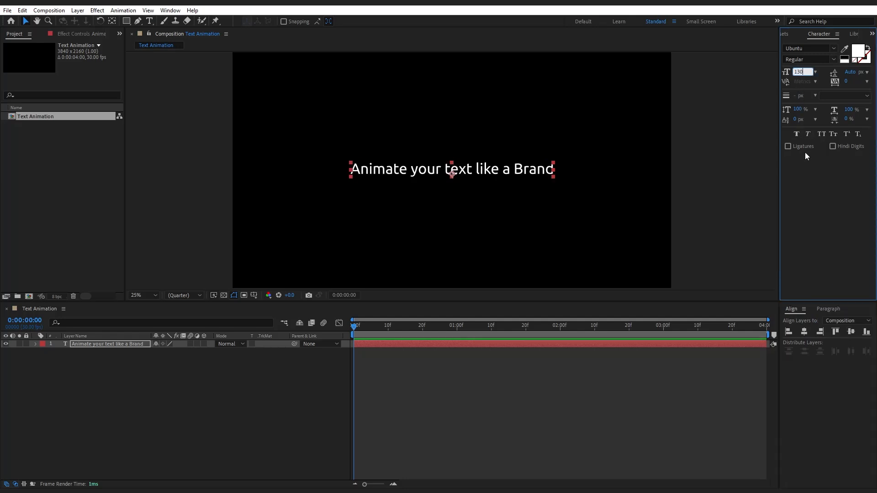
{"action": "key", "text": "Return"}
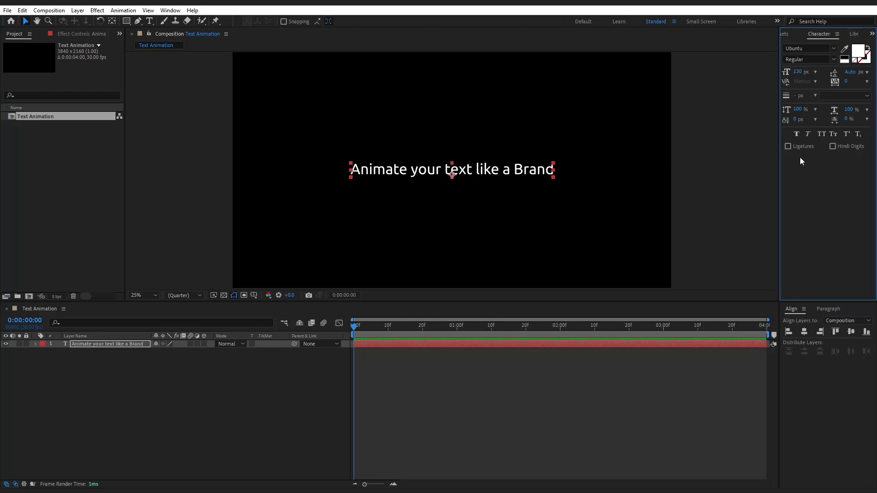
Step: Add a text animator with Position and Opacity properties to the "Animate your text like a Brand" layer
{"action": "left_click", "coordinate": [114, 346]}
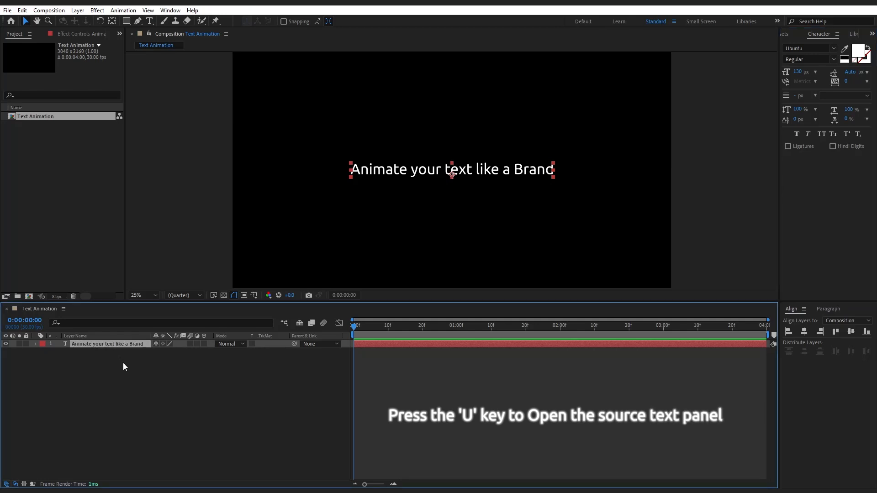
{"action": "key", "text": "u"}
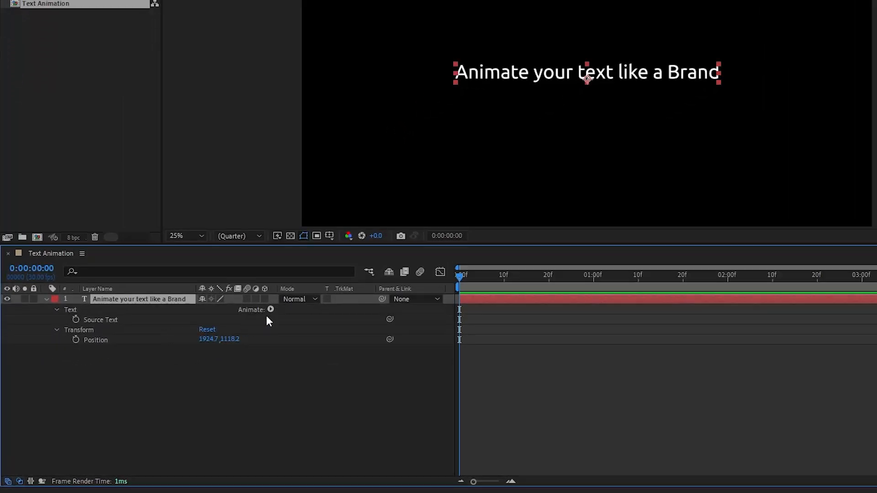
{"action": "left_click", "coordinate": [271, 310]}
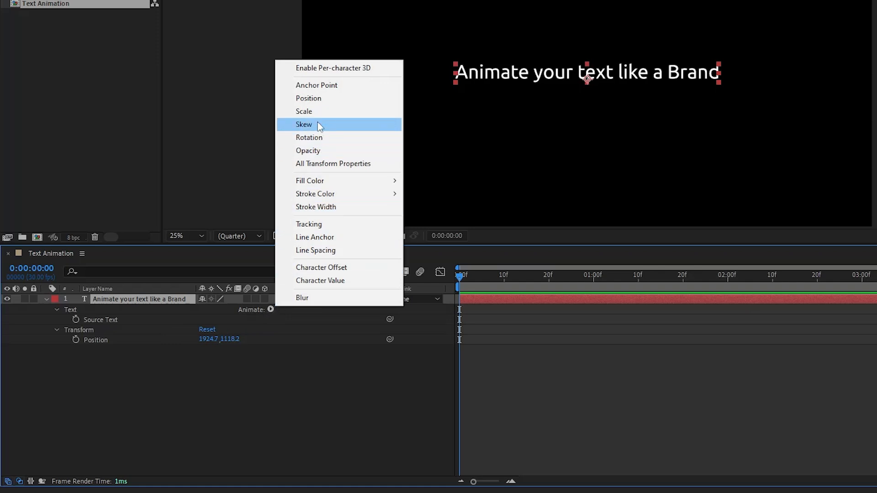
{"action": "left_click", "coordinate": [314, 98]}
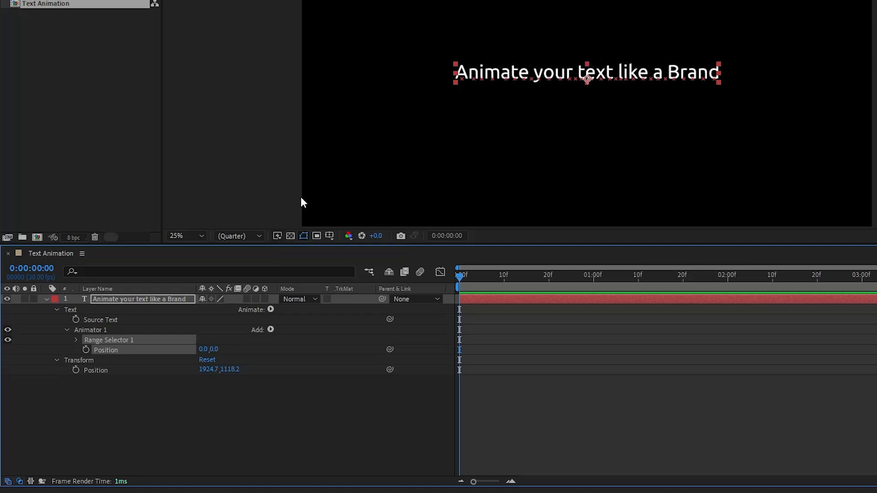
{"action": "left_click", "coordinate": [270, 330]}
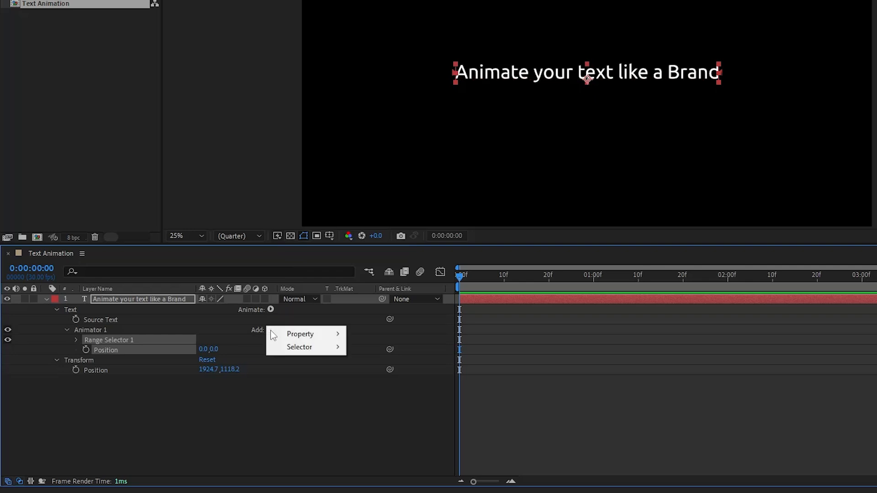
{"action": "mouse_move", "coordinate": [322, 336]}
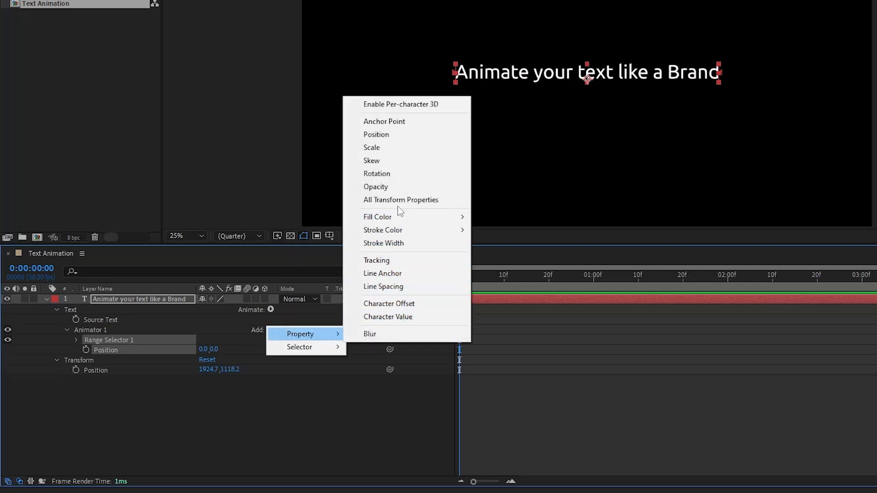
{"action": "left_click", "coordinate": [398, 189]}
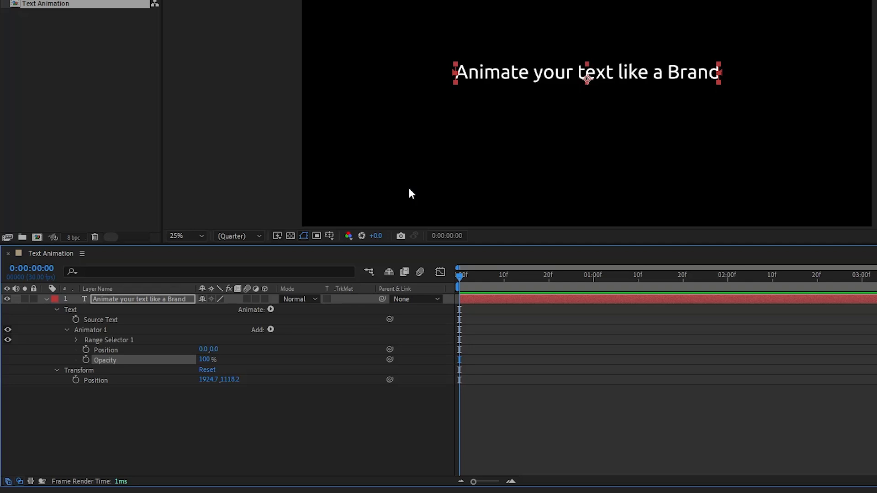
Step: Set Animator 1's Position to 0.0, 80.0 and its Opacity to 0%
{"action": "left_click", "coordinate": [119, 350]}
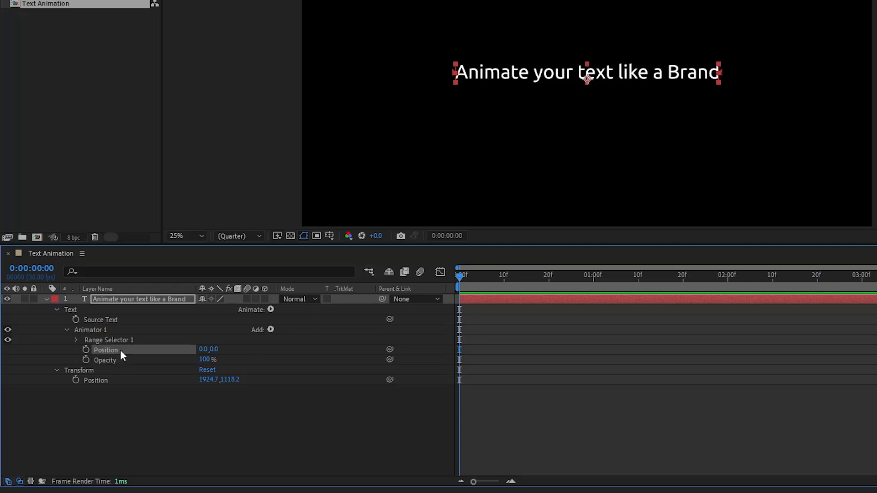
{"action": "left_click", "coordinate": [214, 349]}
{"action": "type", "text": "80"}
{"action": "key", "text": "Return"}
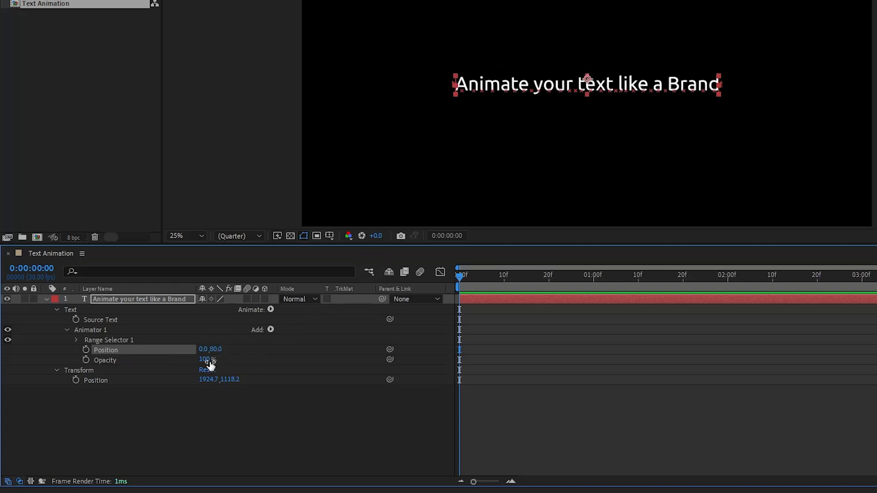
{"action": "left_click_drag", "start_coordinate": [208, 360], "coordinate": [136, 363]}
{"action": "left_click", "coordinate": [135, 362]}
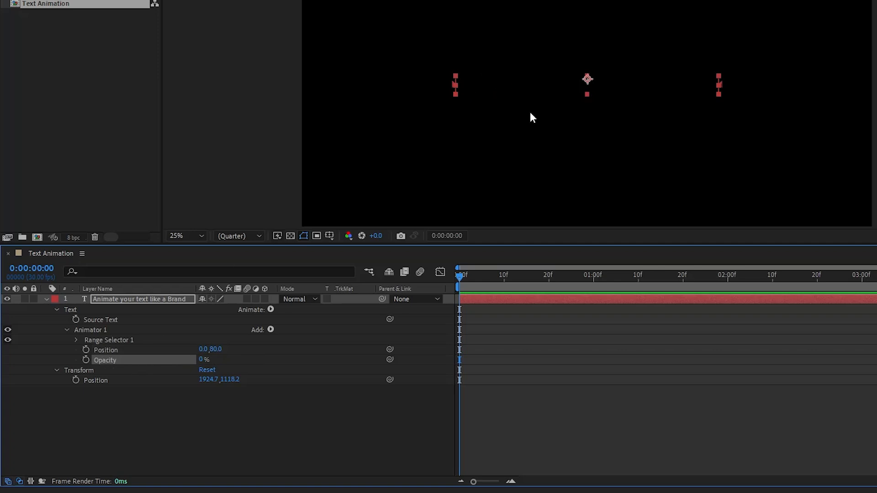
Step: Expand Range Selector 1 of the text animator to show its Start, End and Offset properties
{"action": "left_click", "coordinate": [76, 341]}
{"action": "left_click", "coordinate": [109, 341]}
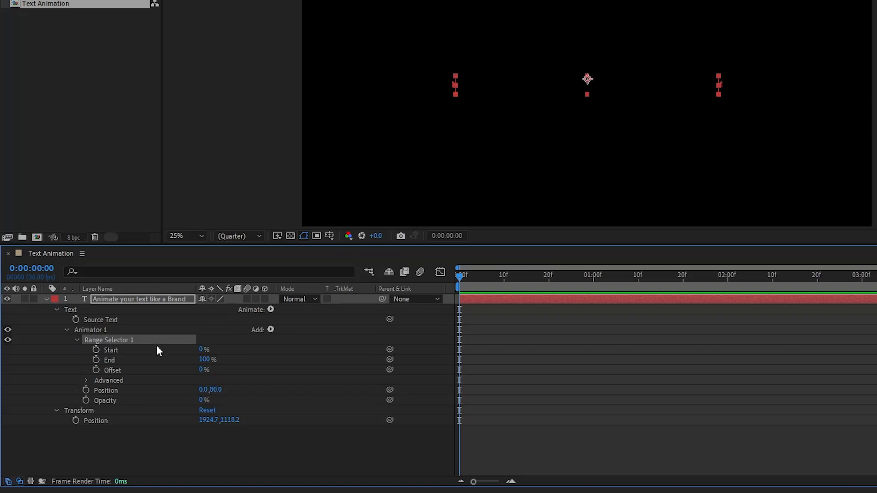
Step: Try increasing the Offset of Range Selector 1 and undo the change
{"action": "left_click", "coordinate": [118, 371]}
{"action": "left_click_drag", "start_coordinate": [203, 370], "coordinate": [279, 367]}
{"action": "key", "text": "ctrl+z"}
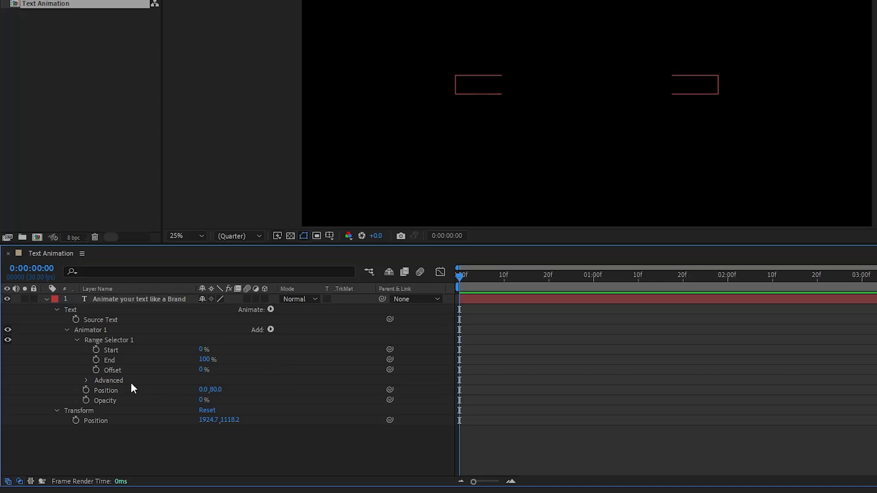
Step: Keyframe the range selector's Offset at 0% on the first frame and at 100% at 0:00:01:00
{"action": "left_click", "coordinate": [96, 371]}
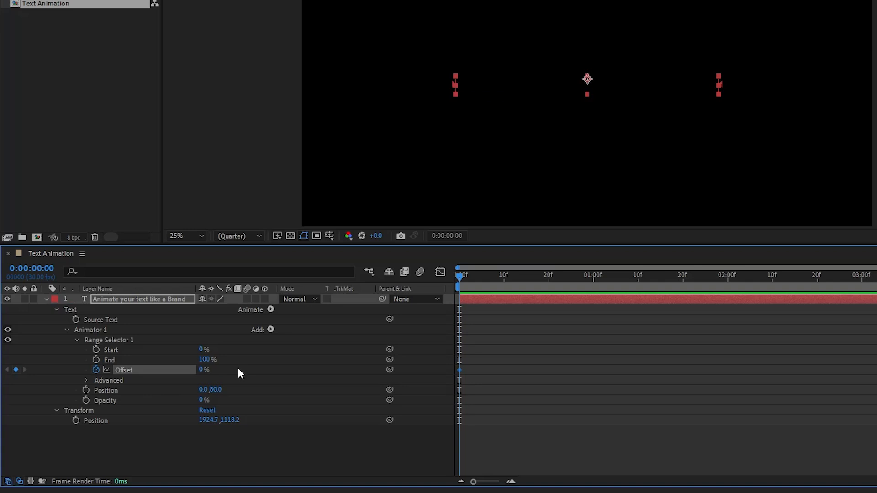
{"action": "key", "text": "shift+Page_Down"}
{"action": "key", "text": "shift+Page_Down"}
{"action": "key", "text": "shift+Page_Down"}
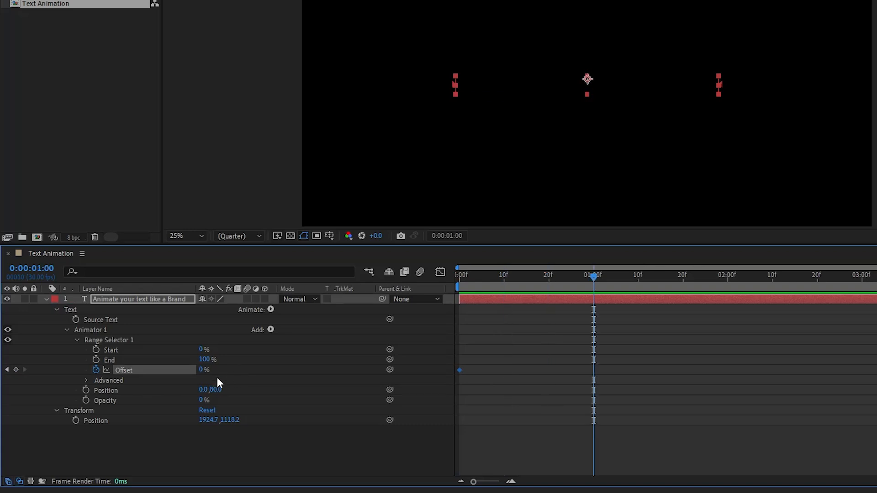
{"action": "left_click_drag", "start_coordinate": [204, 372], "coordinate": [283, 373]}
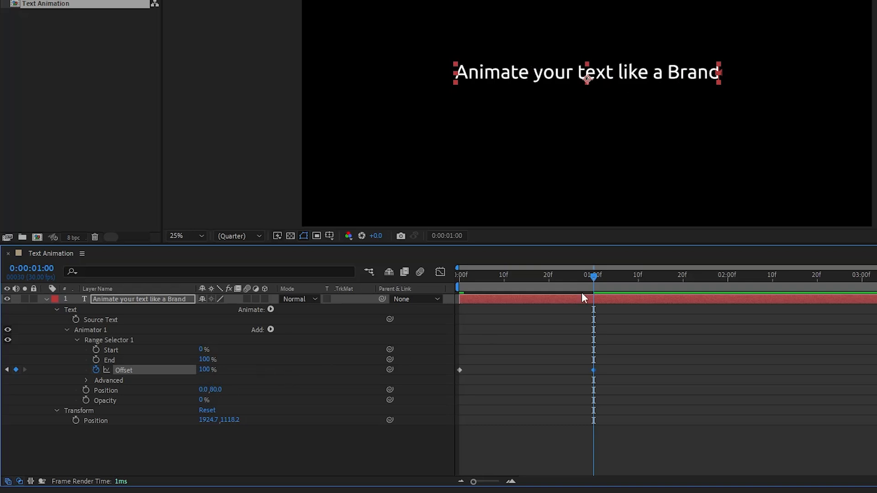
{"action": "mouse_move", "coordinate": [593, 276]}
{"action": "left_mouse_down"}
{"action": "mouse_move", "coordinate": [451, 276]}
{"action": "mouse_move", "coordinate": [598, 284]}
{"action": "left_mouse_up"}
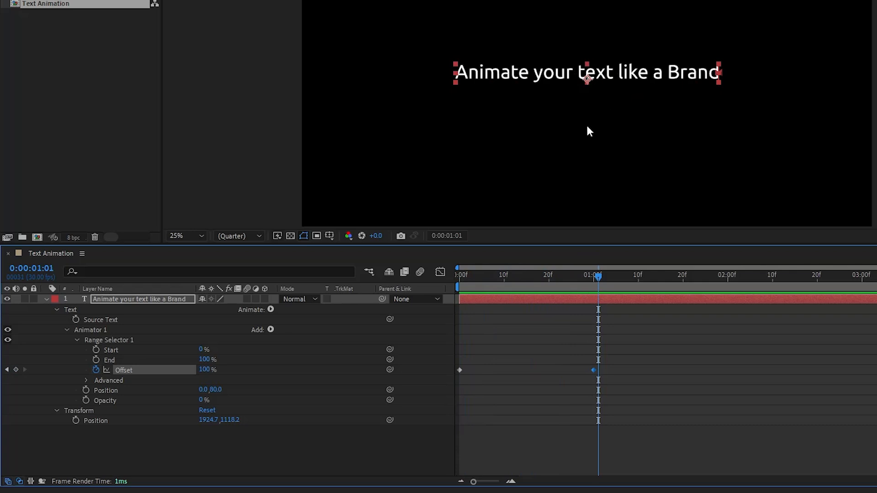
Step: In the range selector's Advanced settings, base the animation on Words
{"action": "left_click", "coordinate": [87, 381]}
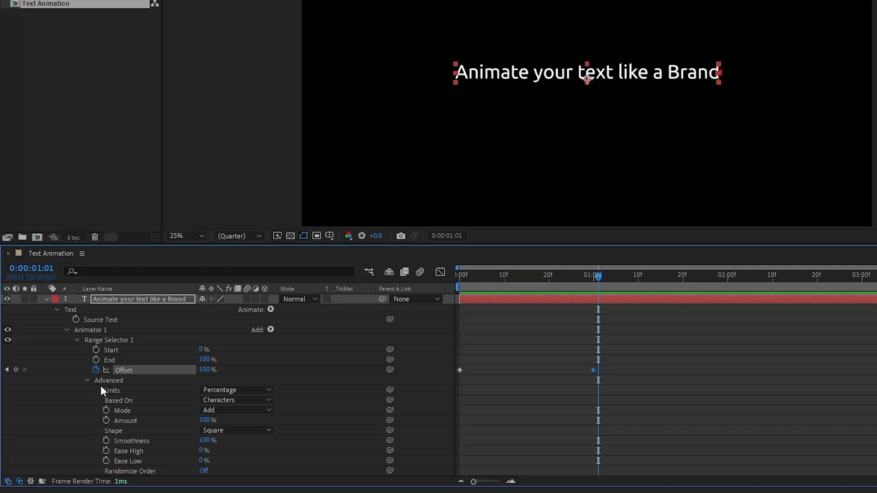
{"action": "left_click", "coordinate": [120, 400]}
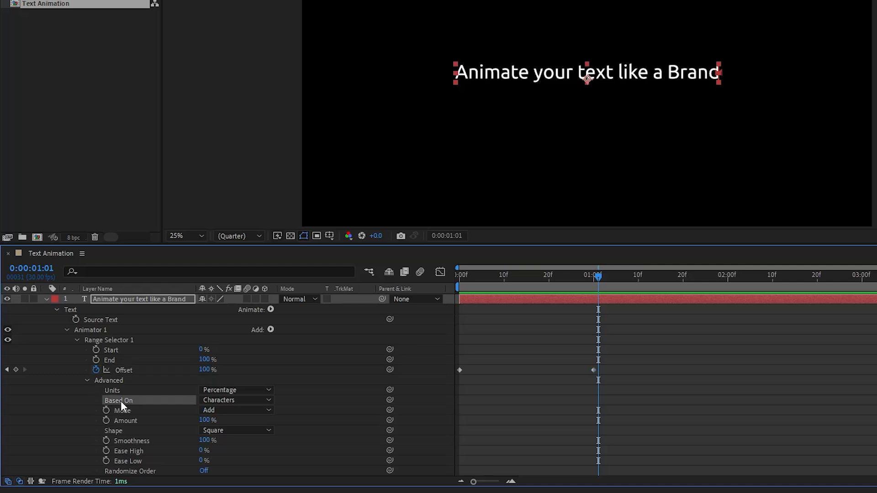
{"action": "left_click", "coordinate": [233, 401]}
{"action": "left_click", "coordinate": [252, 440]}
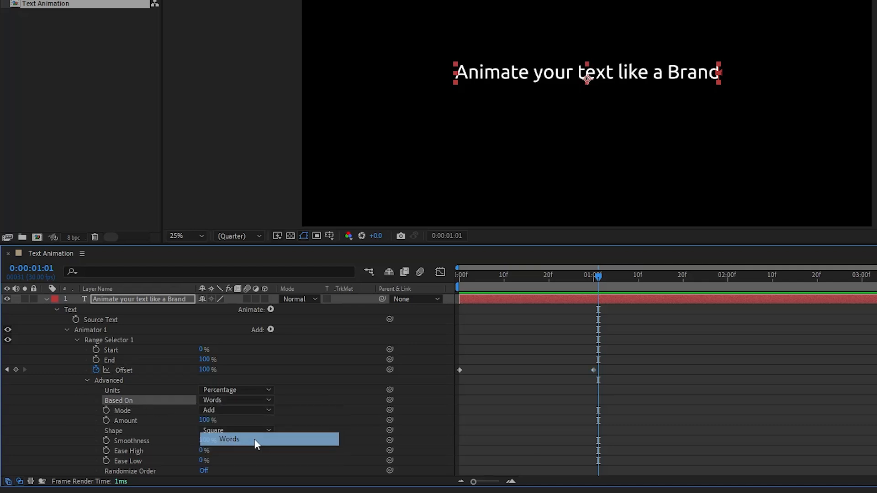
Step: Set the range selector's Ease High to 20% and Ease Low to 100%
{"action": "scroll", "coordinate": [313, 399], "scroll_direction": "down", "scroll_amount": 3}
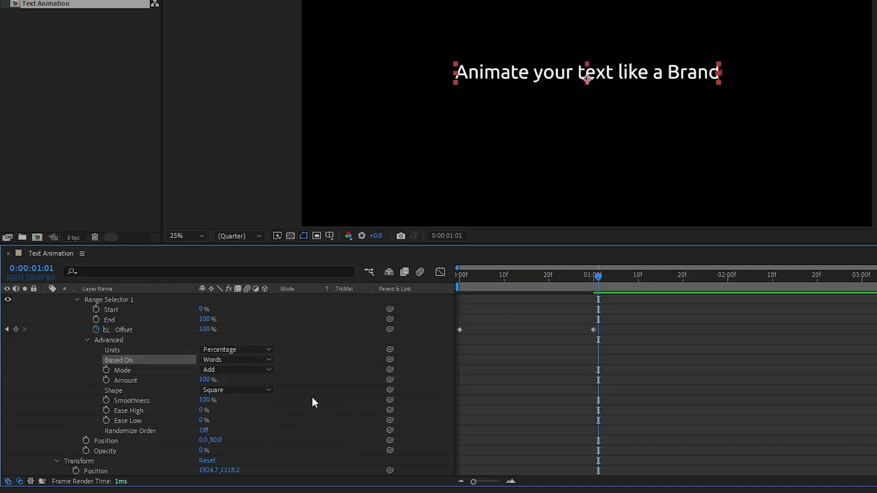
{"action": "left_click", "coordinate": [139, 410]}
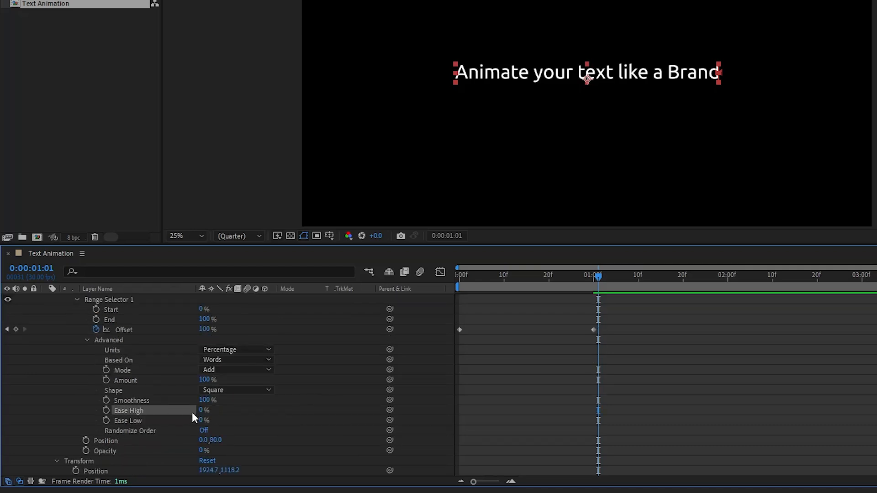
{"action": "left_click", "coordinate": [204, 410]}
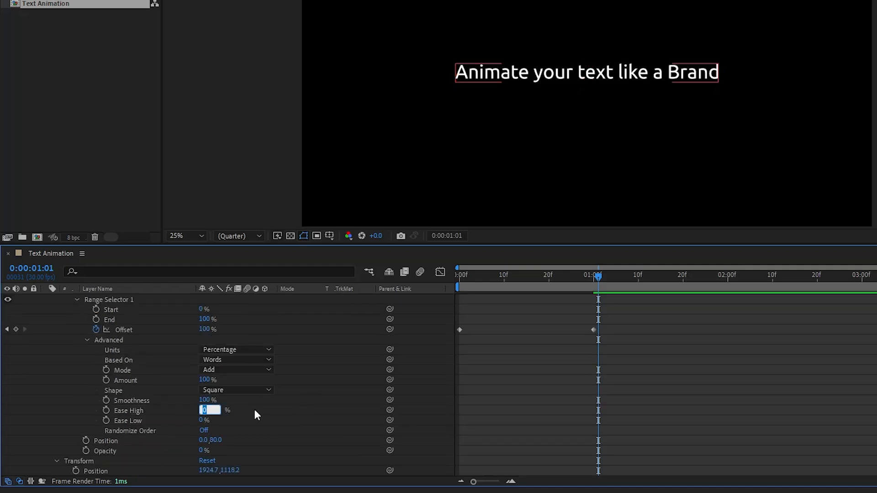
{"action": "type", "text": "20"}
{"action": "key", "text": "Return"}
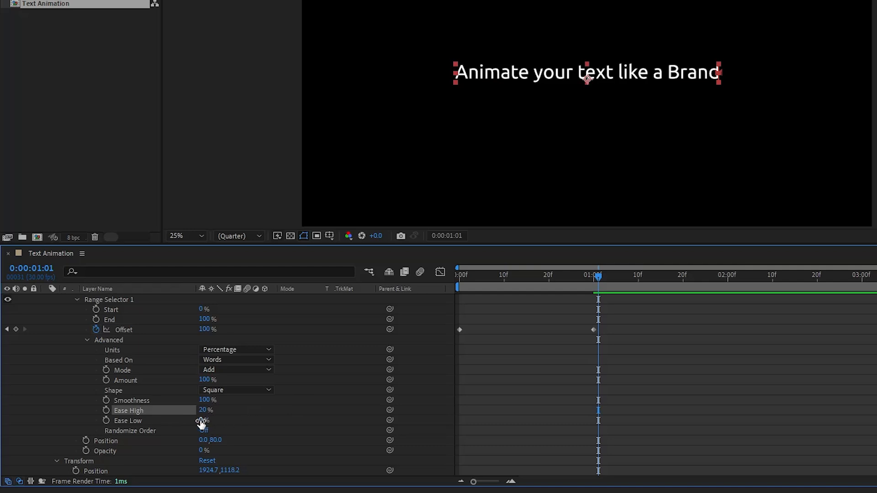
{"action": "left_click_drag", "start_coordinate": [201, 420], "coordinate": [267, 421]}
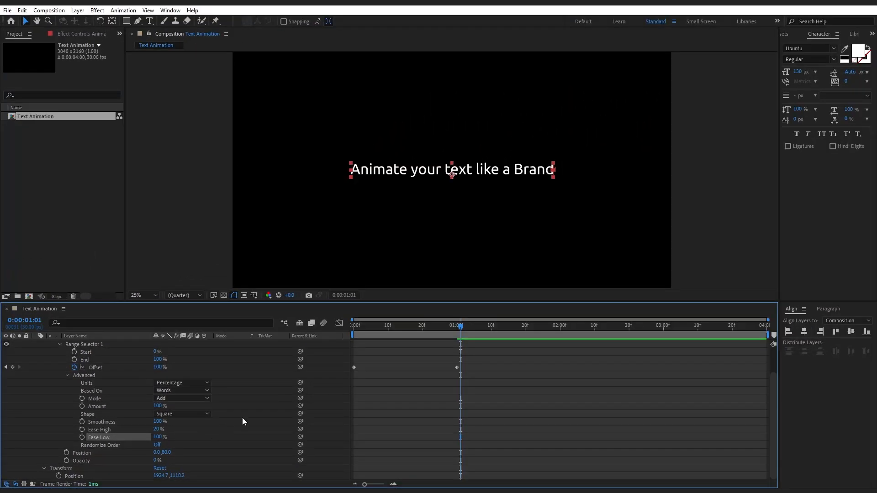
Step: Collapse the layer's properties and preview the word-by-word text animation from the first frame, playing it twice
{"action": "left_click_drag", "start_coordinate": [462, 325], "coordinate": [340, 327]}
{"action": "scroll", "coordinate": [216, 372], "scroll_direction": "up", "scroll_amount": 2}
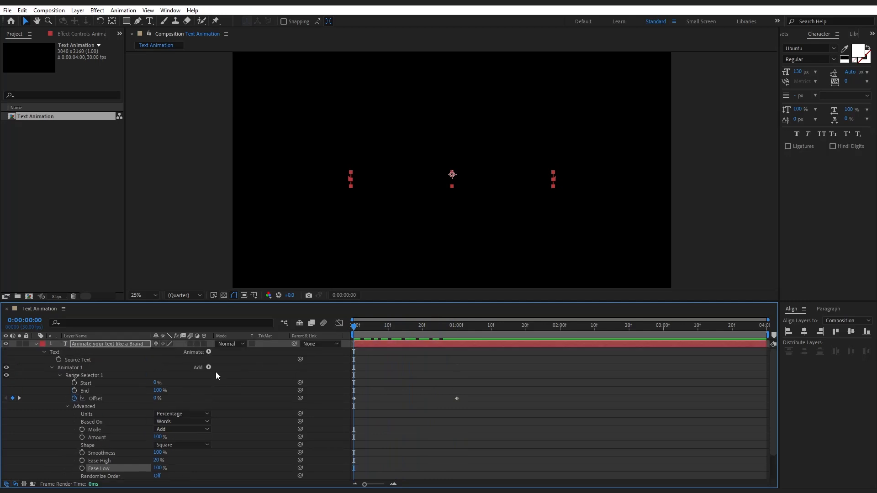
{"action": "left_click", "coordinate": [35, 345]}
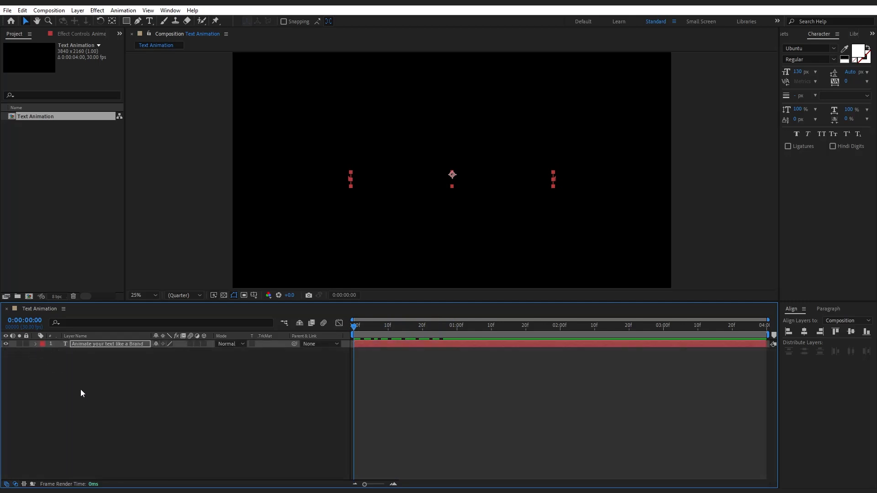
{"action": "left_click", "coordinate": [80, 390]}
{"action": "key", "text": "space"}
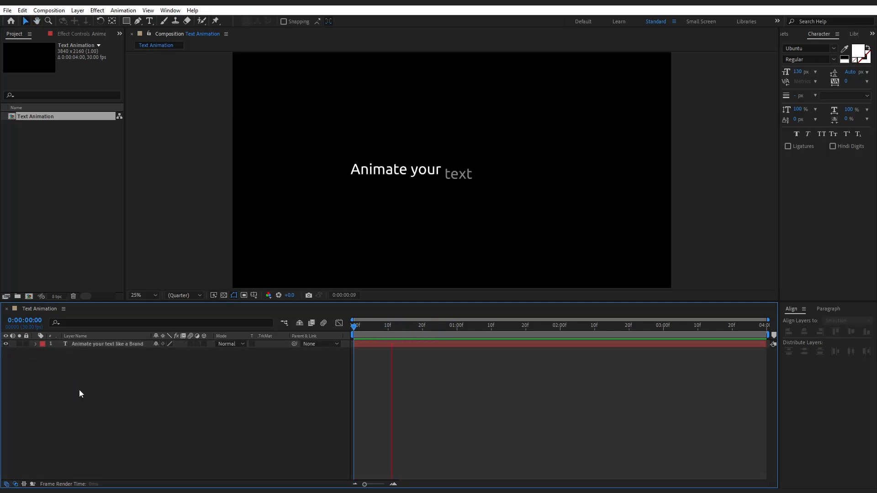
{"action": "key", "text": "space"}
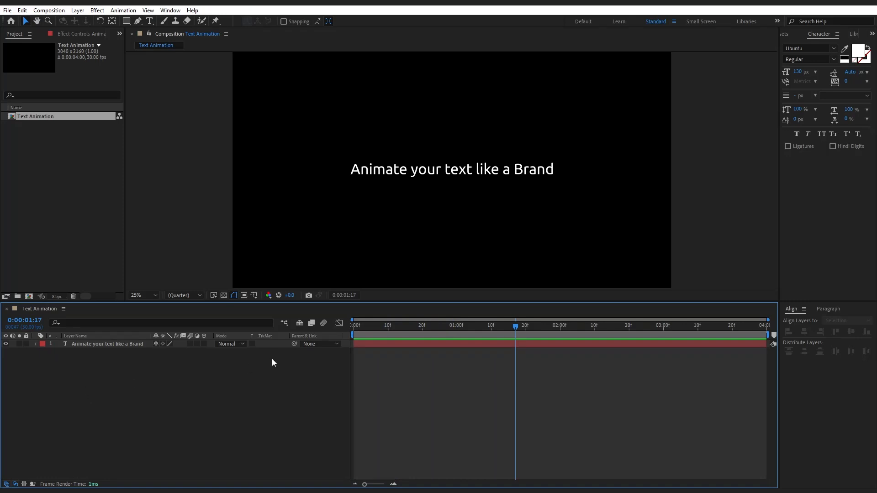
{"action": "left_click_drag", "start_coordinate": [362, 335], "coordinate": [344, 330]}
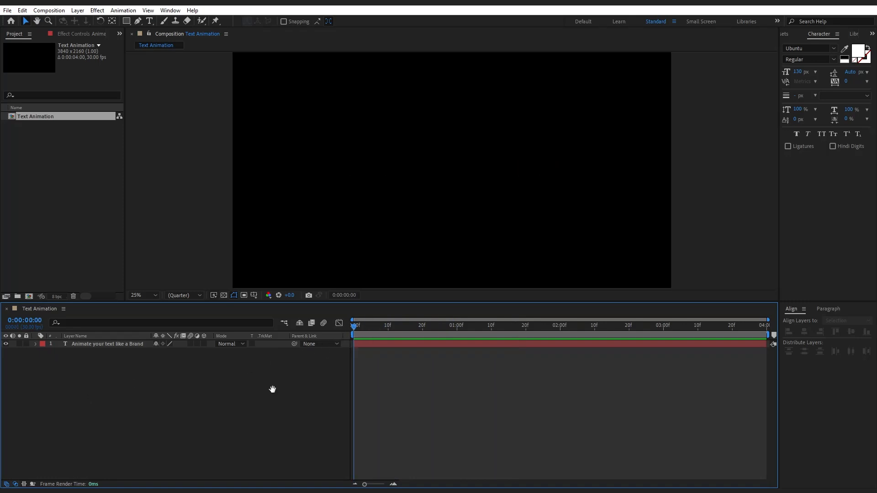
{"action": "key", "text": "space"}
{"action": "key", "text": "space"}
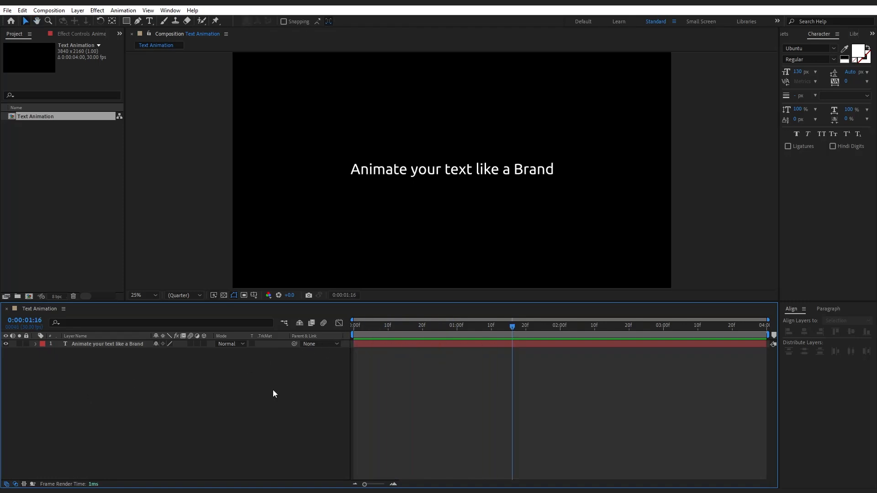
Step: Add a second text animator with Position and Opacity properties to the "Animate your text like a Brand" layer
{"action": "left_click", "coordinate": [135, 344]}
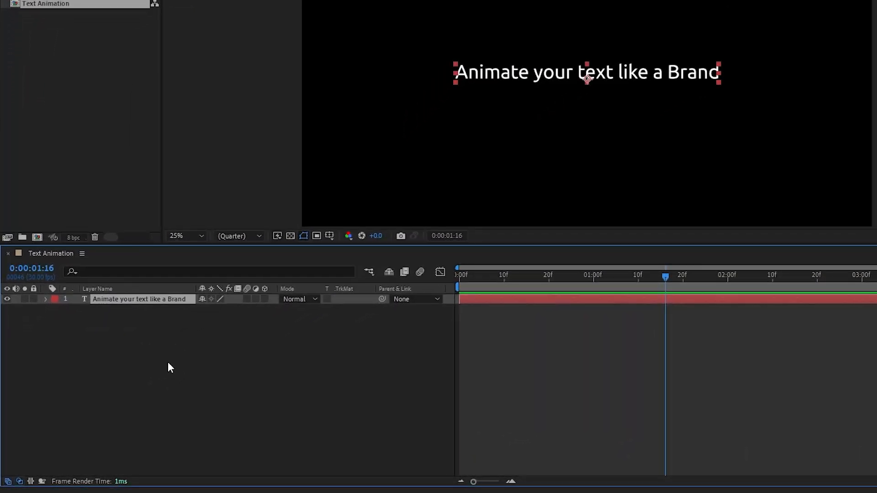
{"action": "left_click", "coordinate": [46, 299]}
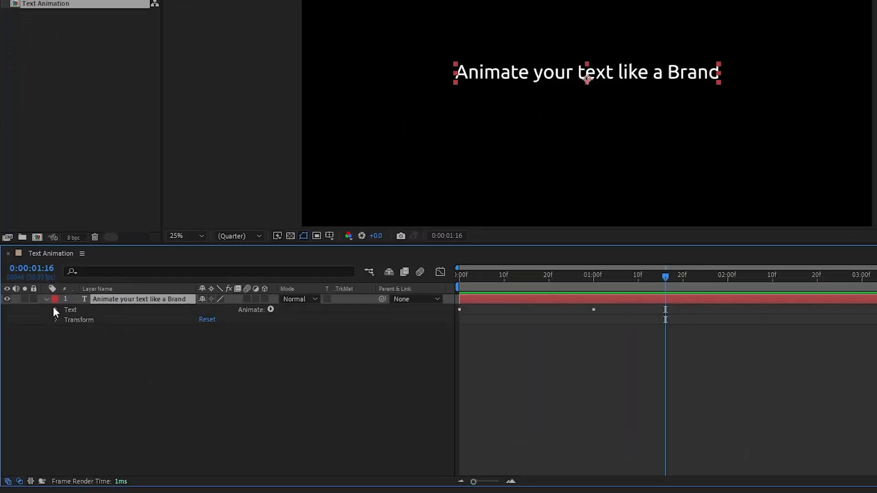
{"action": "left_click", "coordinate": [55, 309]}
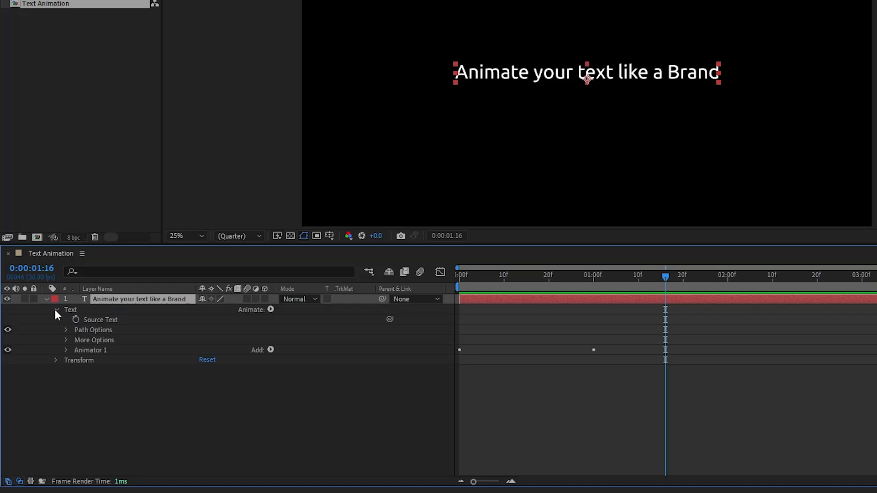
{"action": "left_click", "coordinate": [271, 309]}
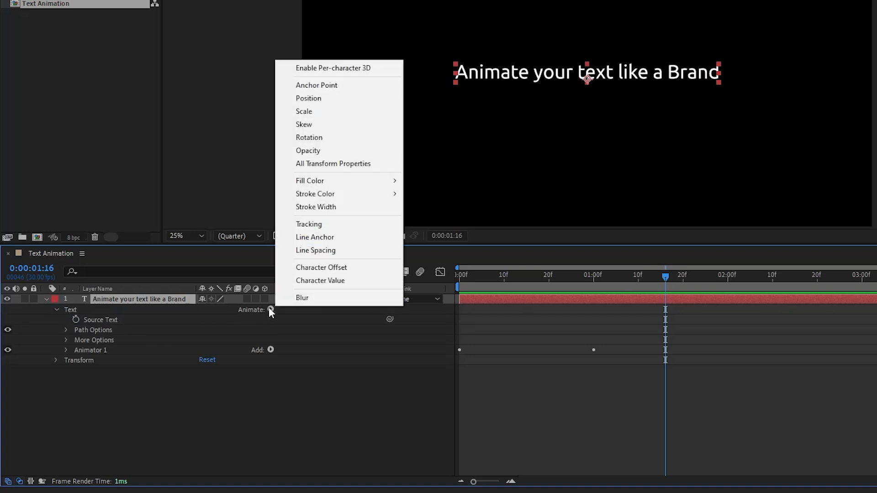
{"action": "left_click", "coordinate": [327, 98]}
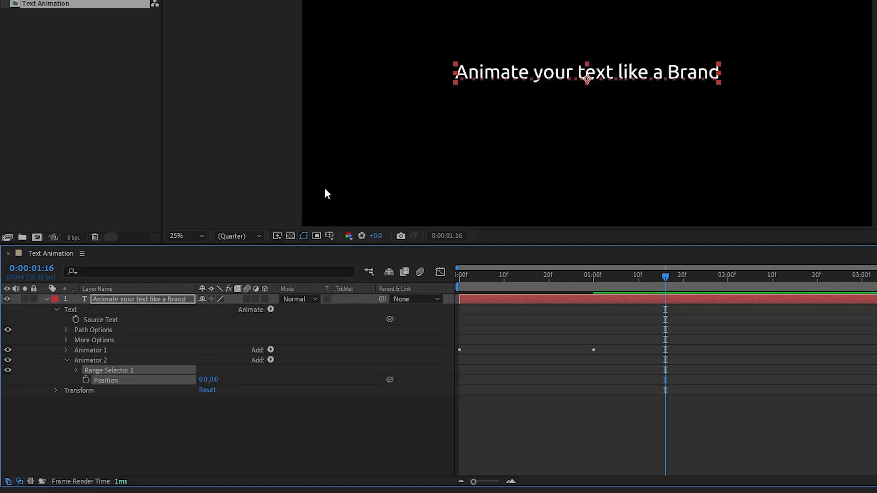
{"action": "left_click", "coordinate": [270, 360]}
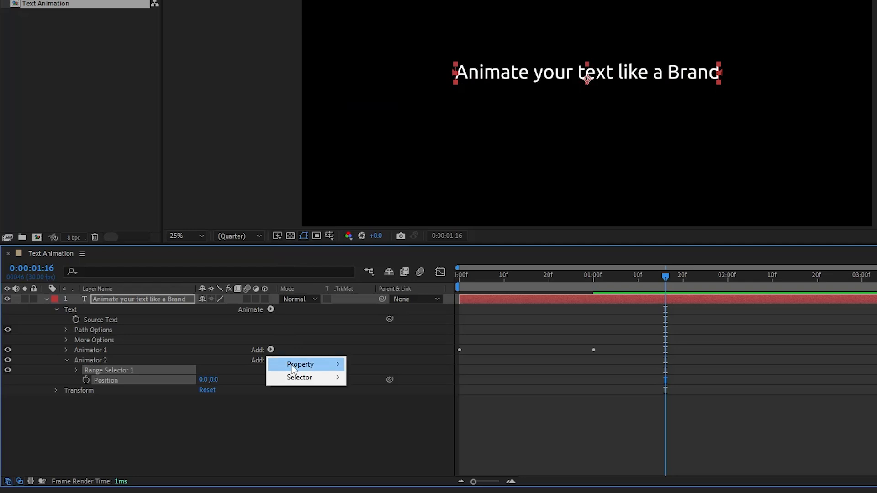
{"action": "mouse_move", "coordinate": [294, 370]}
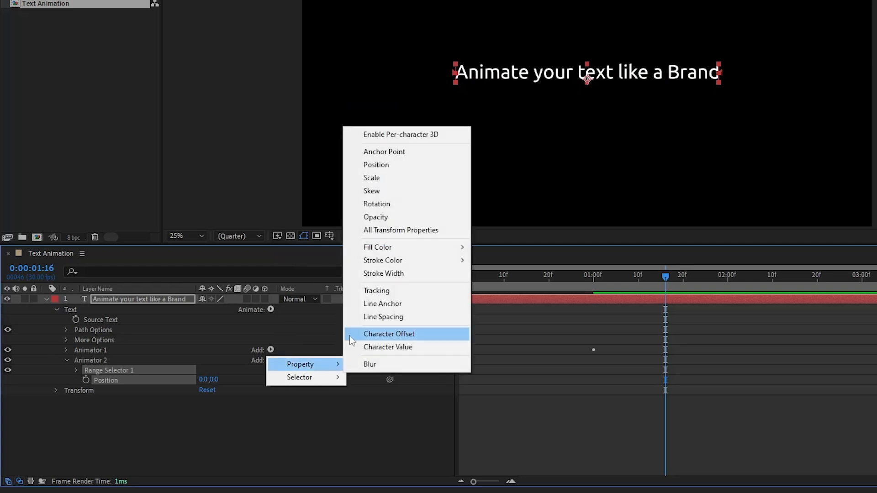
{"action": "left_click", "coordinate": [389, 218]}
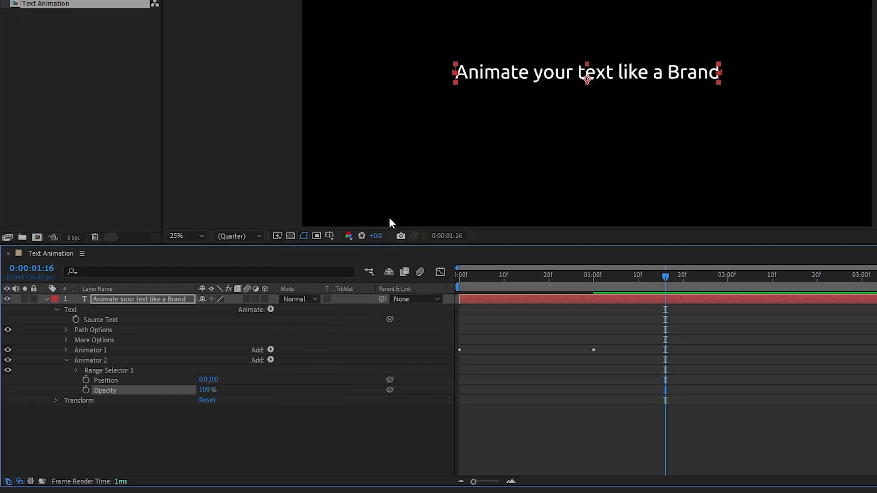
Step: Set Animator 2's Position to 0, -80 and its Opacity to 0%
{"action": "left_click", "coordinate": [214, 380]}
{"action": "type", "text": "-80"}
{"action": "key", "text": "Return"}
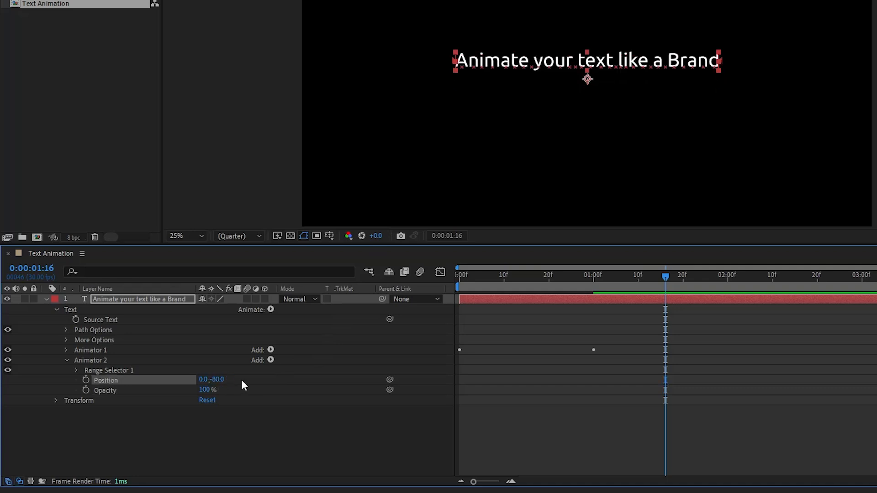
{"action": "left_click", "coordinate": [208, 390]}
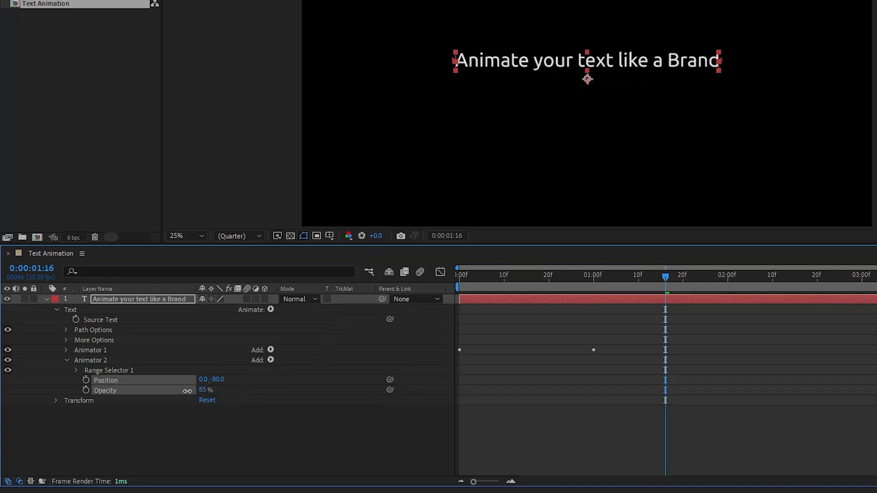
{"action": "type", "text": "0"}
{"action": "key", "text": "Return"}
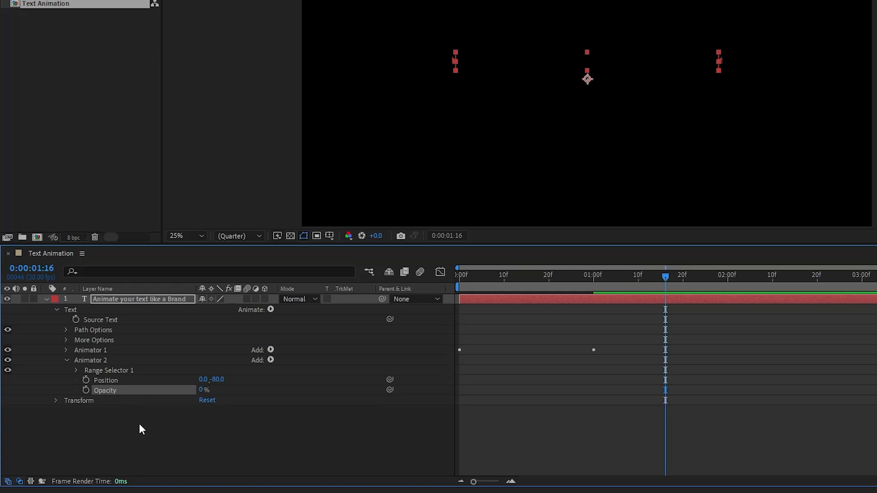
Step: Keyframe the Offset of Animator 2's range selector at -100% at 0:00:01:16 and at 0% at 0:00:02:16
{"action": "left_click", "coordinate": [76, 371]}
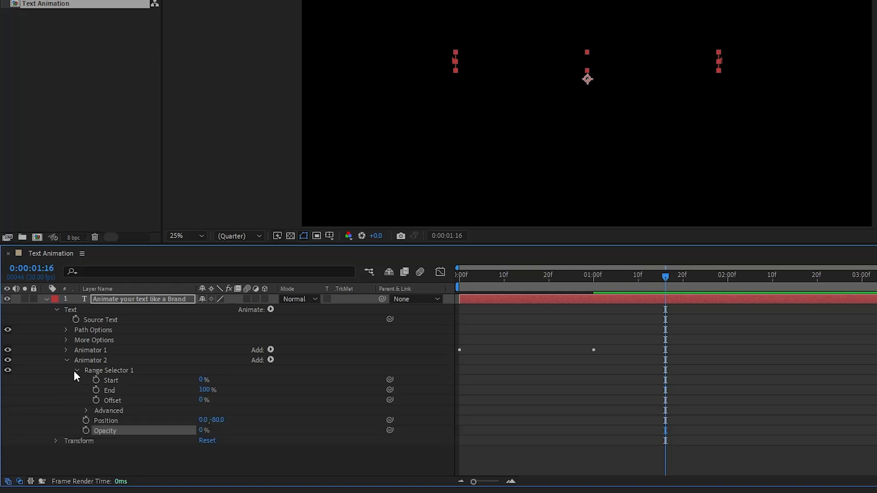
{"action": "left_click", "coordinate": [97, 401]}
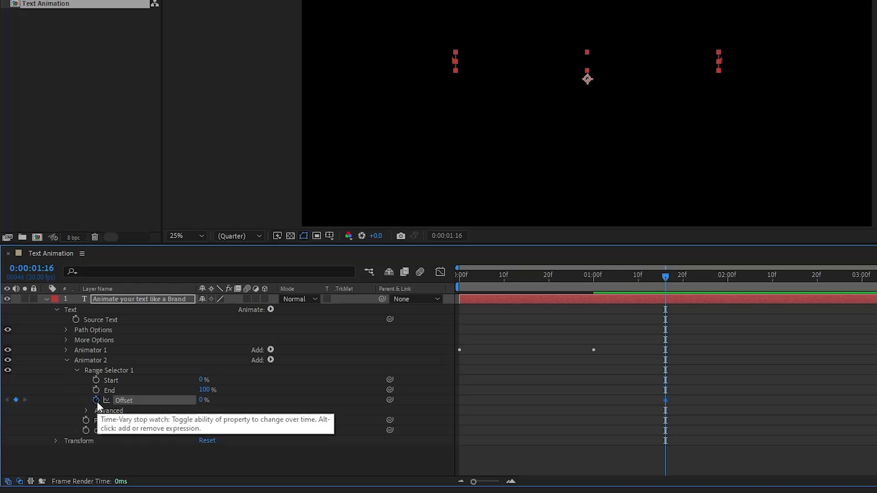
{"action": "left_click", "coordinate": [198, 400]}
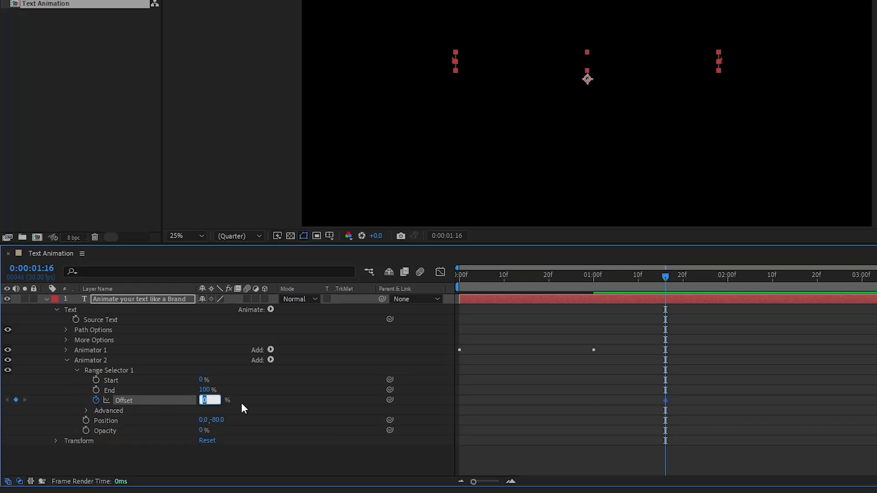
{"action": "type", "text": "-100"}
{"action": "key", "text": "Return"}
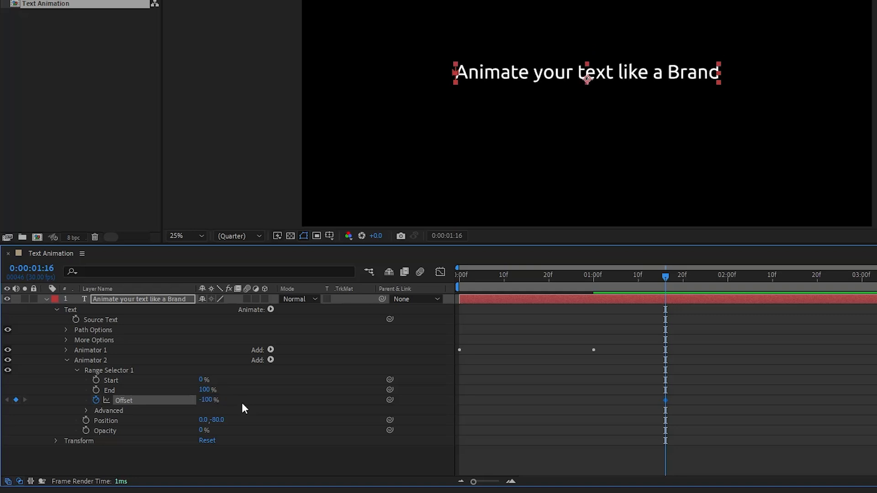
{"action": "key", "text": "space"}
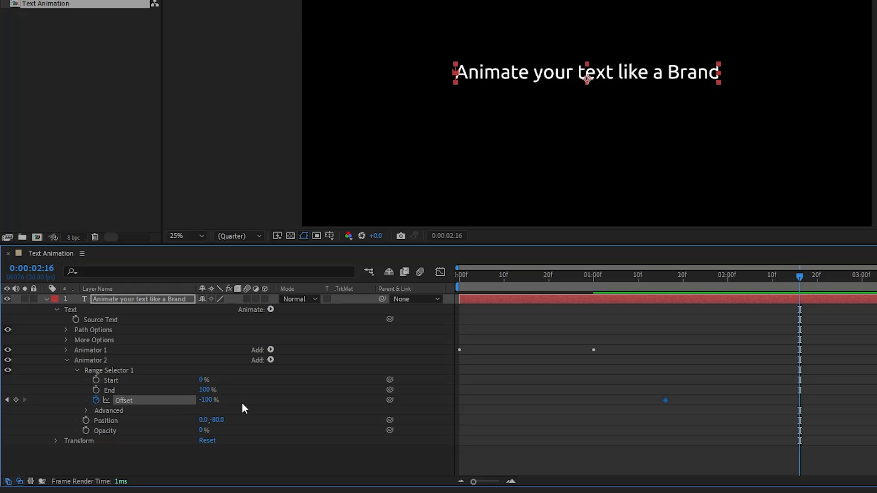
{"action": "left_click", "coordinate": [210, 400]}
{"action": "type", "text": "0"}
{"action": "key", "text": "Return"}
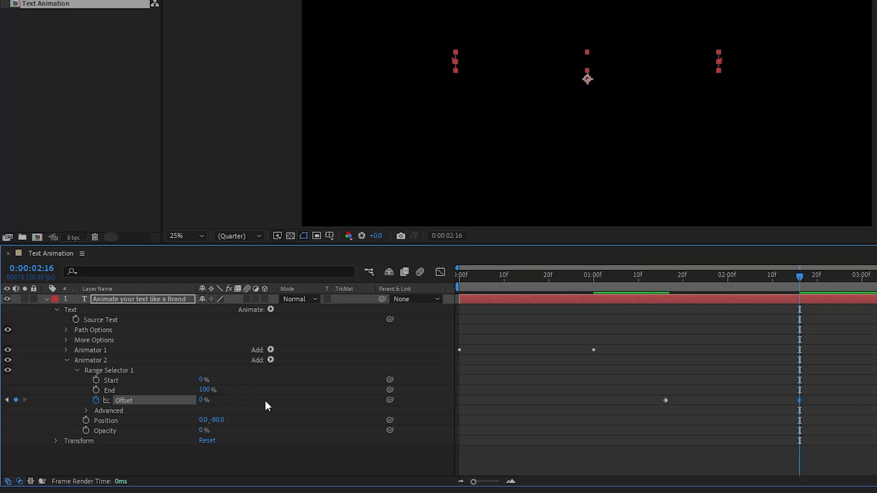
Step: In the Advanced settings of Animator 2's range selector, base the animation on Words
{"action": "left_click", "coordinate": [87, 411]}
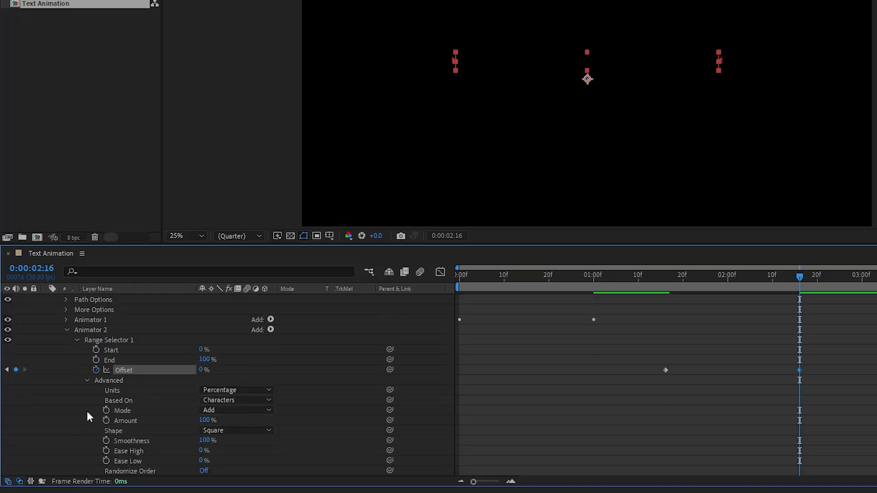
{"action": "left_click", "coordinate": [118, 401]}
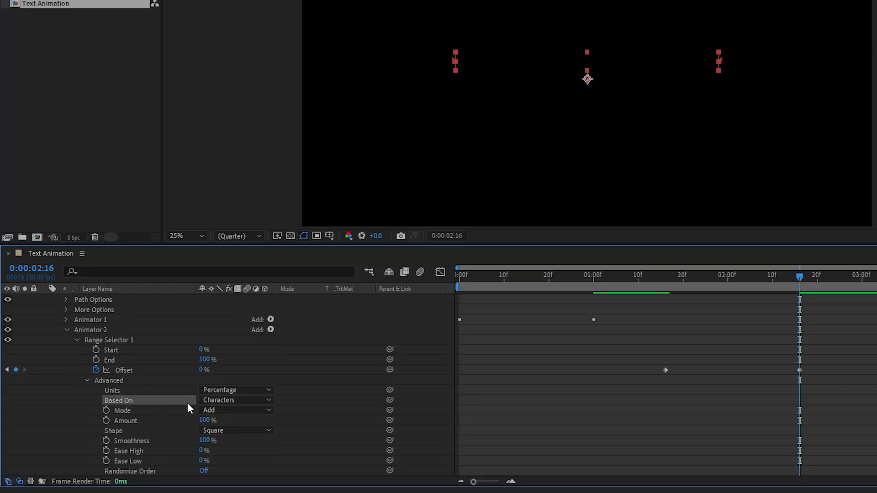
{"action": "left_click", "coordinate": [221, 400]}
{"action": "left_click", "coordinate": [248, 441]}
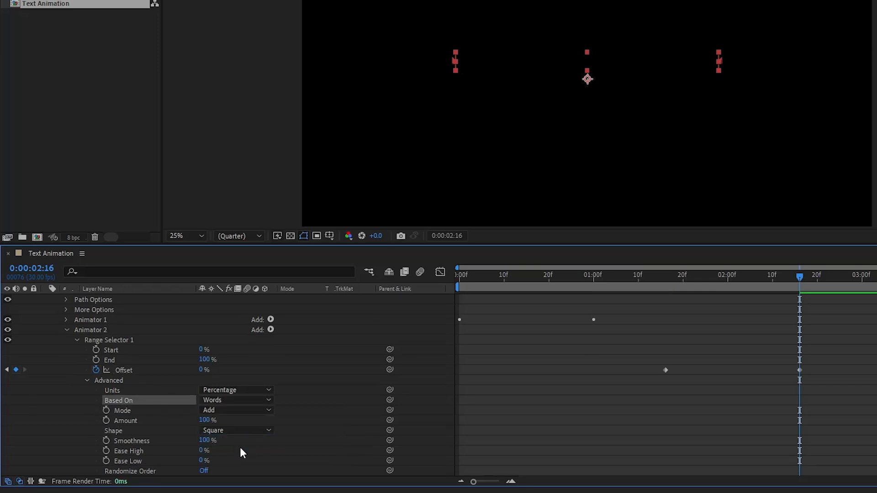
Step: Set Ease High to 20% and Ease Low to 100% for Animator 2's range selector
{"action": "left_click", "coordinate": [202, 451]}
{"action": "key", "text": "Return"}
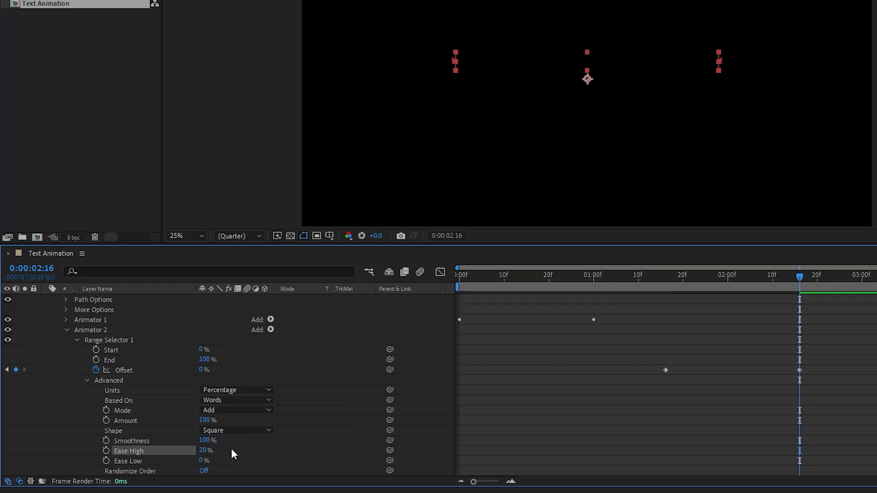
{"action": "left_click", "coordinate": [202, 461]}
{"action": "type", "text": "100"}
{"action": "key", "text": "Return"}
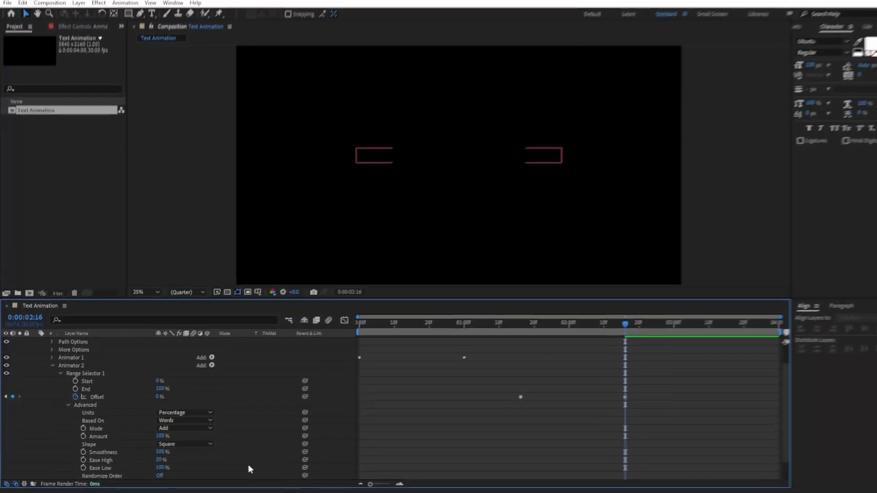
Step: Shift both Offset keyframes of Animator 2 so they start at about 0:00:03:00 and end at the composition's end
{"action": "left_click_drag", "start_coordinate": [501, 379], "coordinate": [640, 430]}
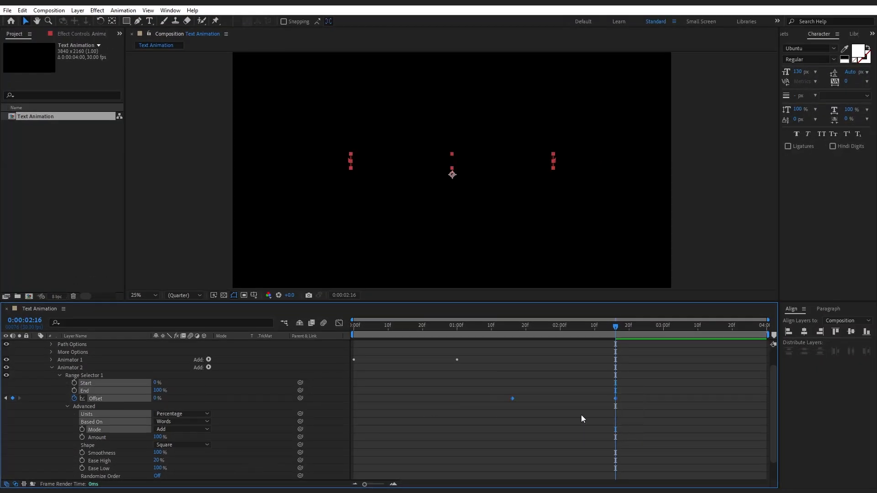
{"action": "left_click_drag", "start_coordinate": [511, 396], "coordinate": [665, 409]}
{"action": "left_click", "coordinate": [662, 409]}
{"action": "scroll", "coordinate": [662, 408], "scroll_direction": "up", "scroll_amount": 1}
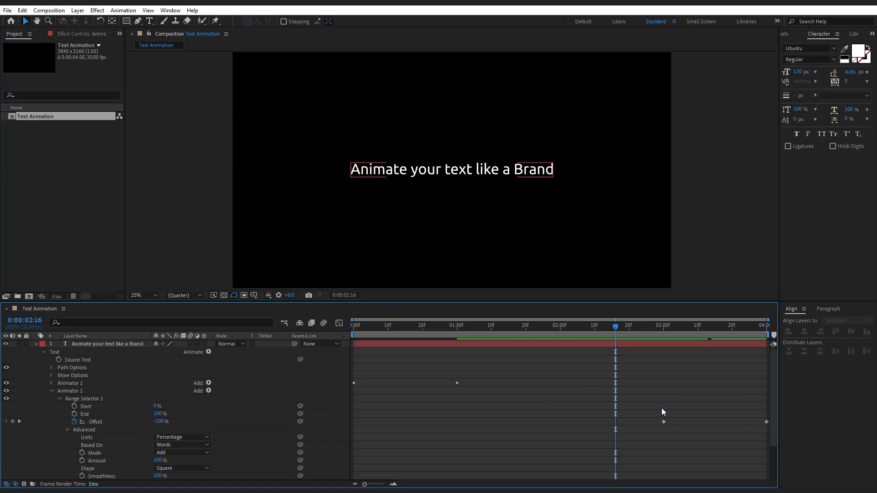
Step: Collapse the text layer's properties and preview the text's entrance and exit animation from the first frame
{"action": "left_click", "coordinate": [35, 344]}
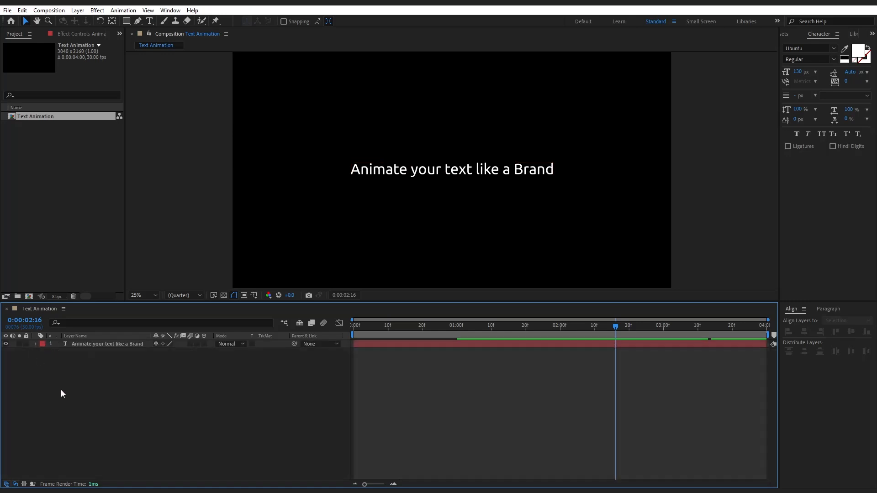
{"action": "left_click_drag", "start_coordinate": [380, 326], "coordinate": [346, 329]}
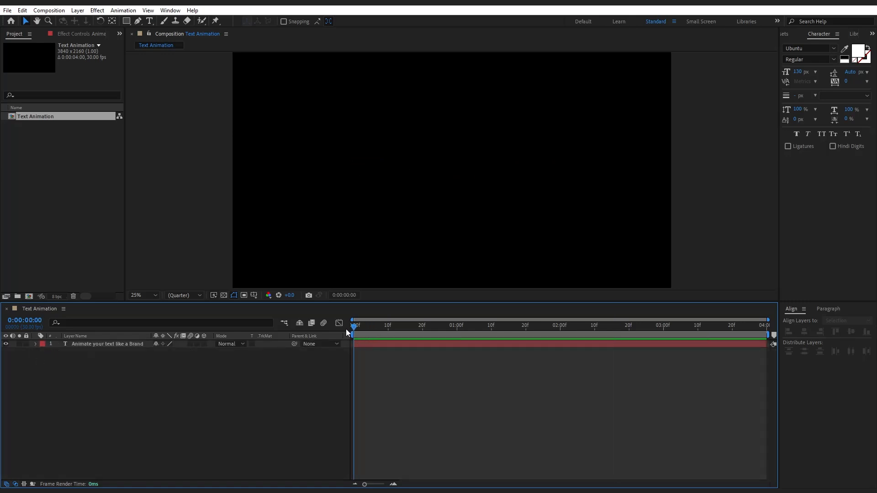
{"action": "key", "text": "space"}
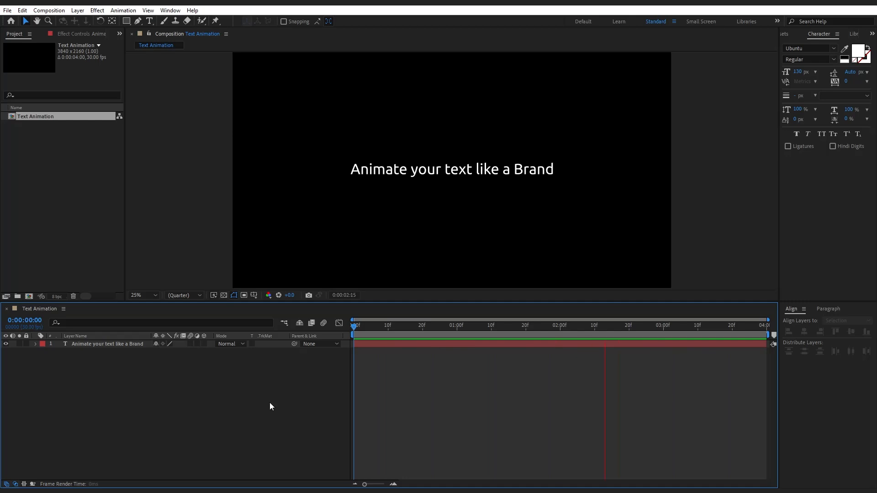
{"action": "key", "text": "space"}
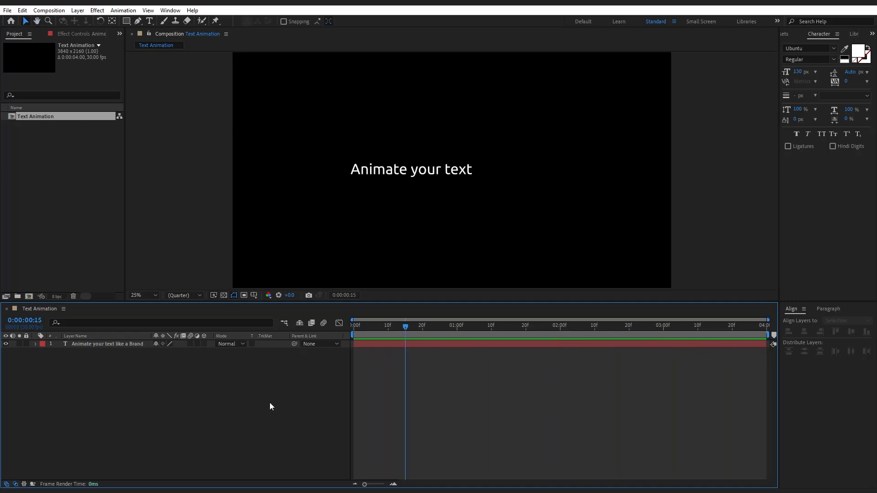
Step: Create an adjustment layer named Glow above the text and apply the Deep Glow effect to it
{"action": "right_click", "coordinate": [269, 402]}
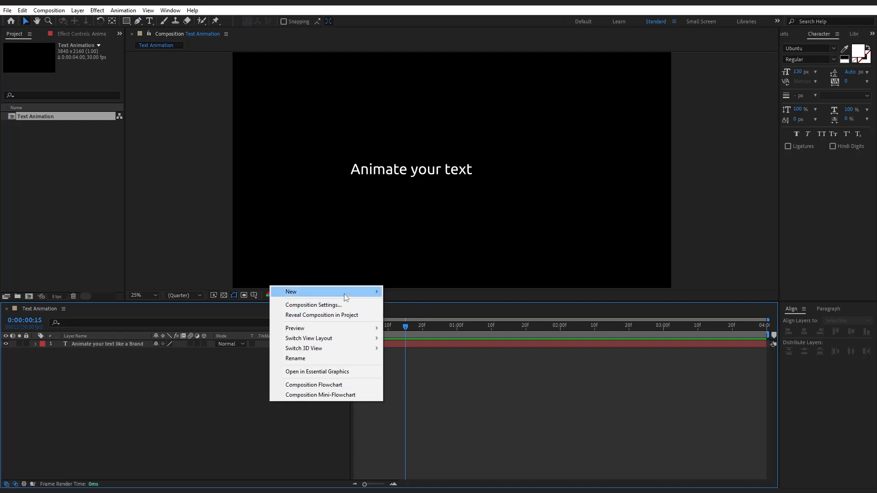
{"action": "mouse_move", "coordinate": [346, 292]}
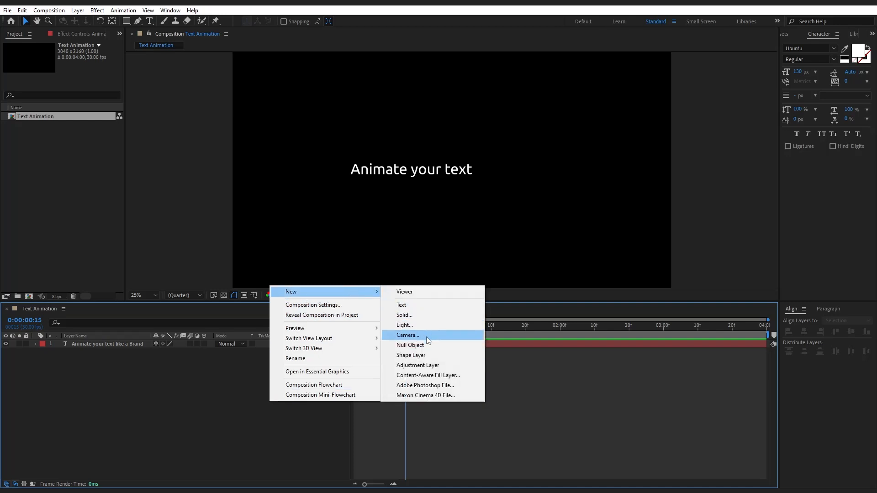
{"action": "left_click", "coordinate": [429, 364]}
{"action": "key", "text": "ctrl+space"}
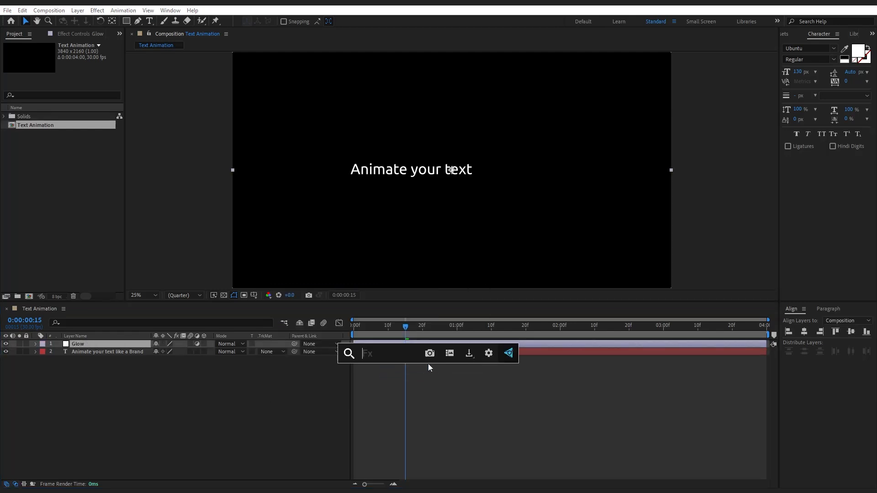
{"action": "type", "text": "Deep"}
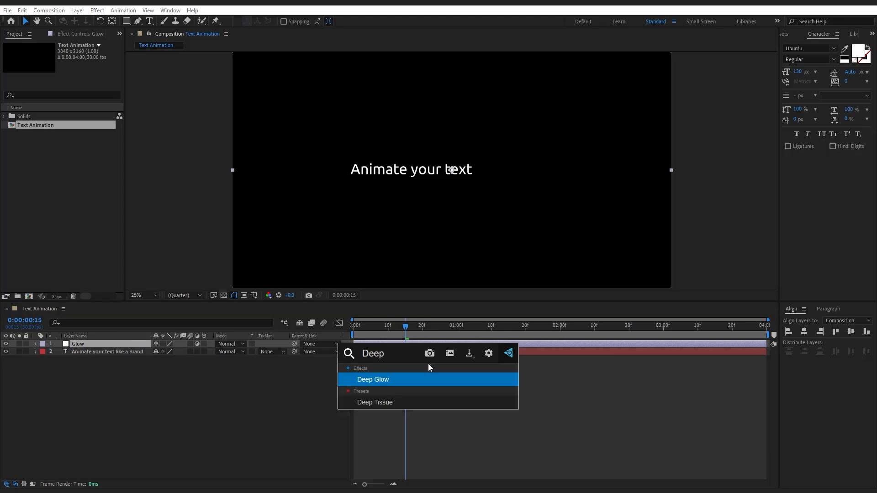
{"action": "key", "text": "Return"}
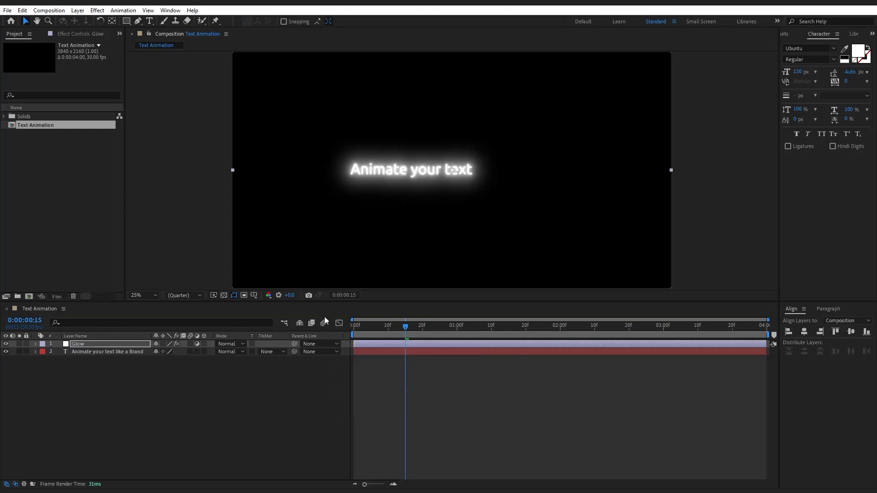
Step: Set the Glow layer's Deep Glow Radius to 200 and its Exposure to 0.5
{"action": "left_click", "coordinate": [75, 34]}
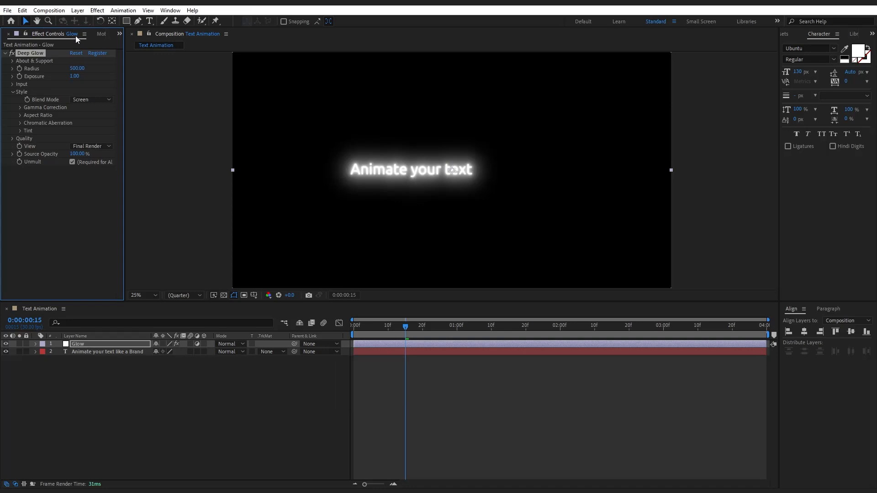
{"action": "left_click", "coordinate": [76, 69]}
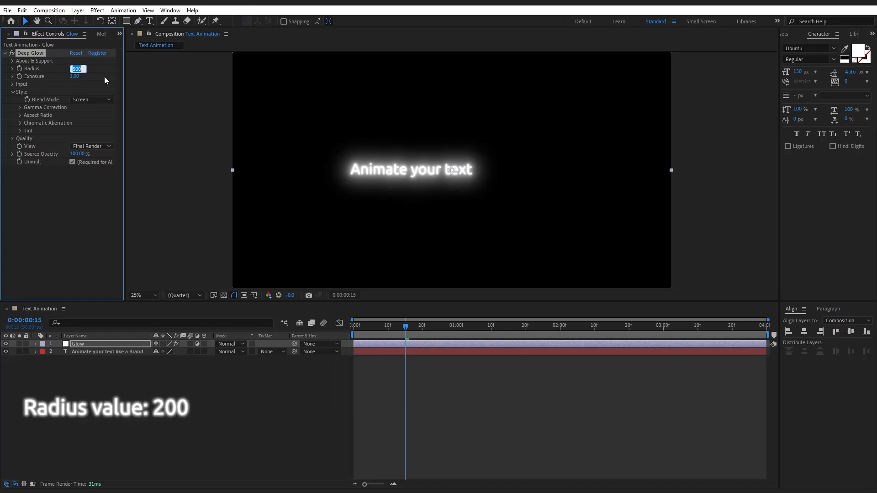
{"action": "type", "text": "200"}
{"action": "key", "text": "Return"}
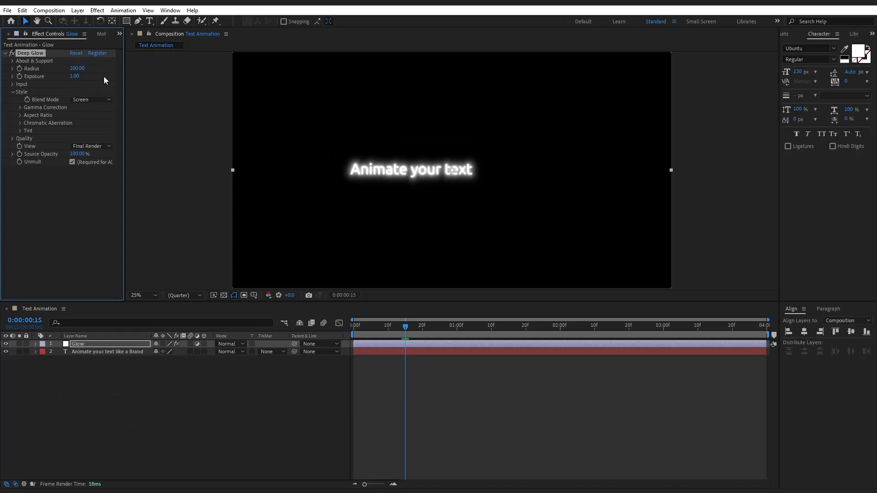
{"action": "left_click", "coordinate": [76, 77]}
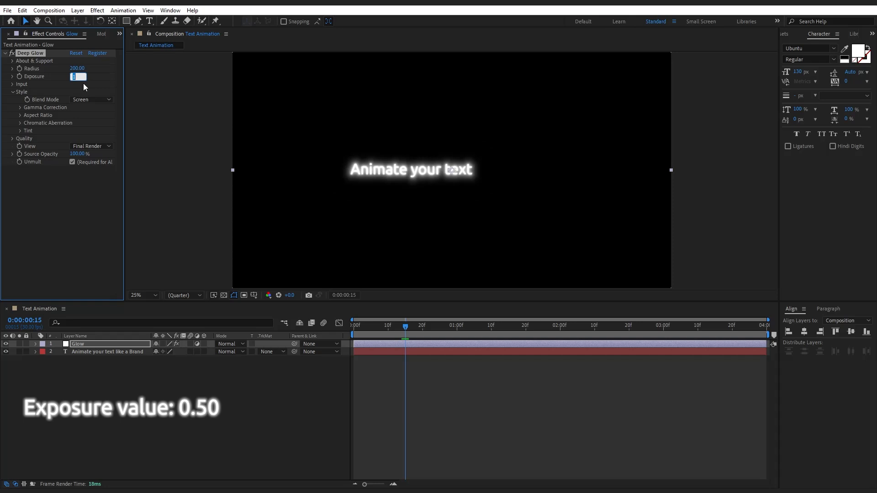
{"action": "type", "text": "0.5"}
{"action": "key", "text": "Return"}
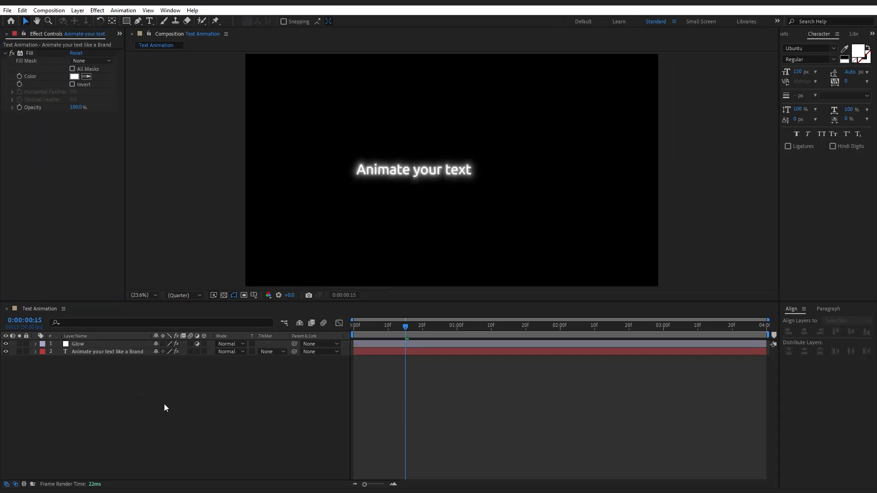
Step: Preview the finished glowing text animation from the first frame of the composition
{"action": "left_click", "coordinate": [163, 403]}
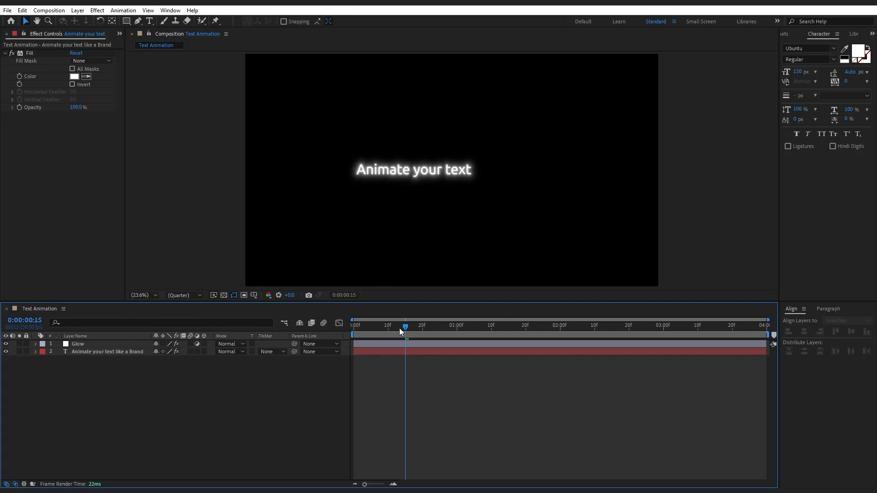
{"action": "left_click_drag", "start_coordinate": [400, 328], "coordinate": [303, 382]}
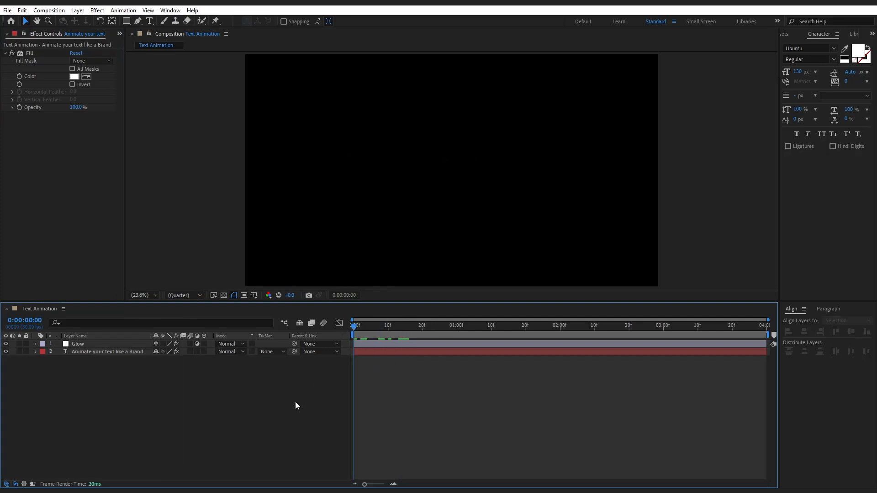
{"action": "key", "text": "space"}
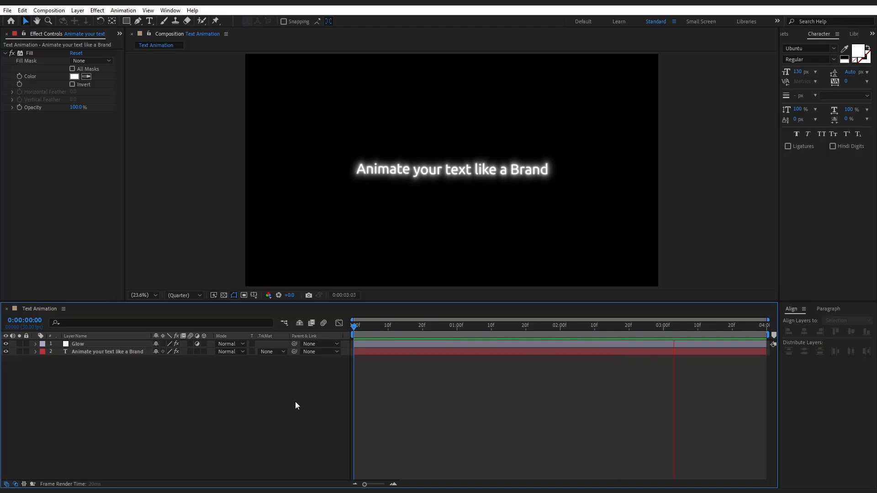
{"action": "key", "text": "space"}
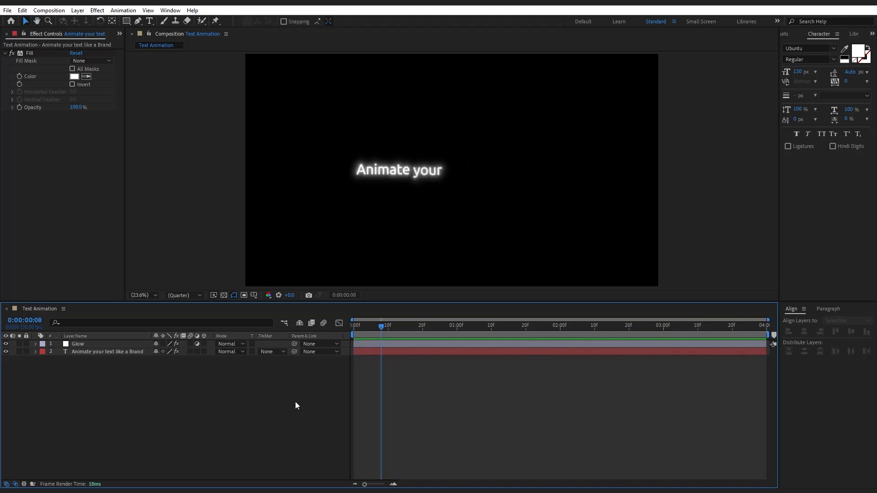
{"action": "key", "text": "space"}
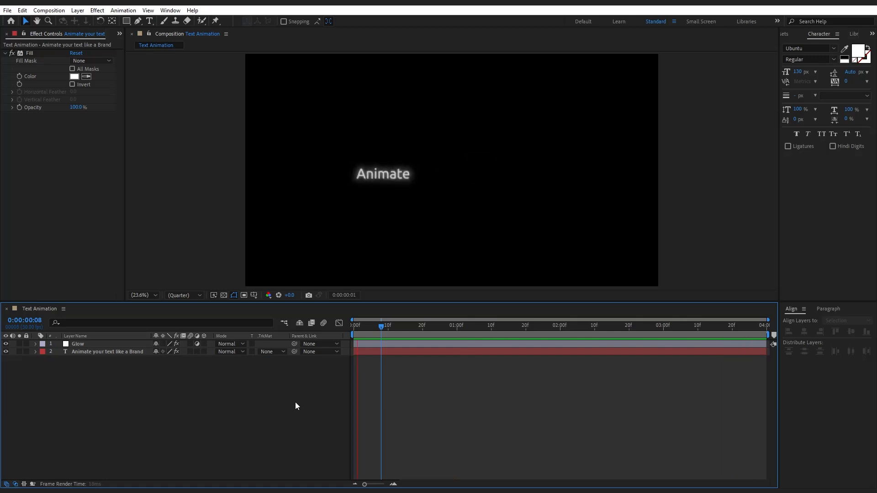
{"action": "key", "text": "space"}
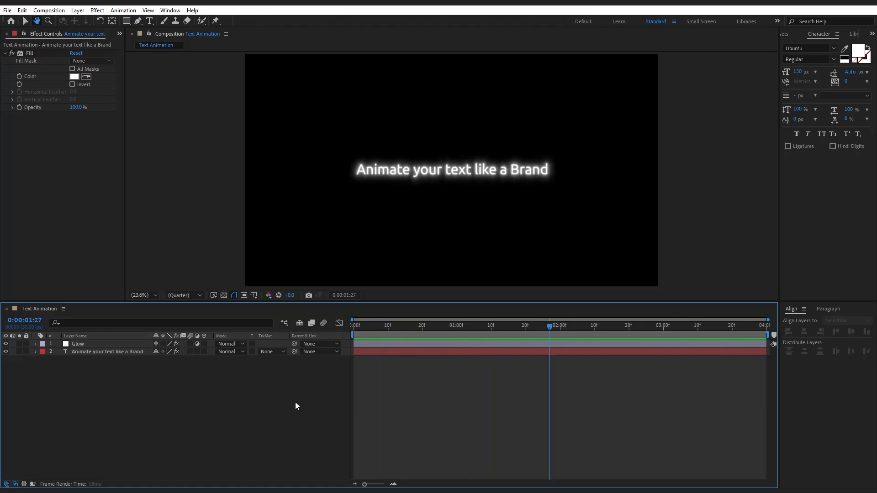